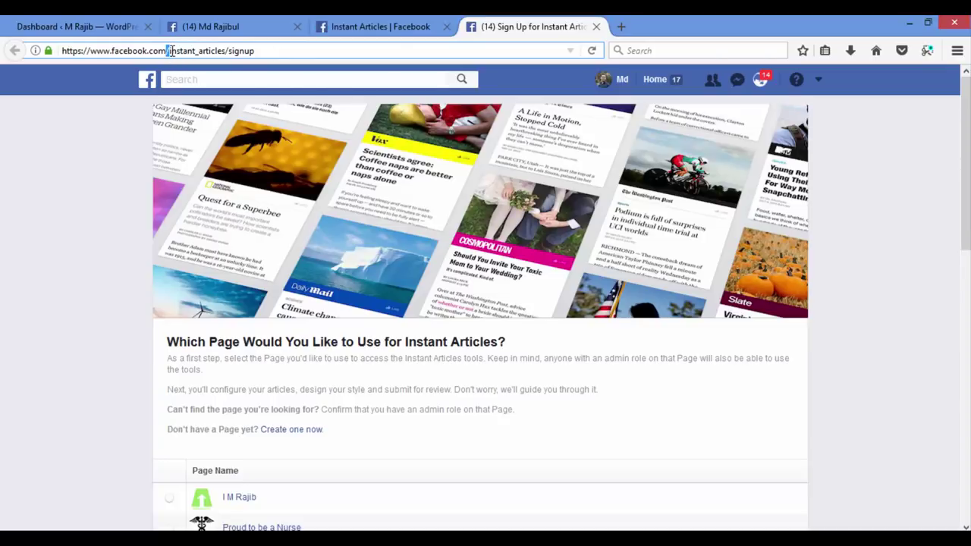
- Choose the first page in the Page Name list as the one to use for Instant Articles
left_click_drag(187, 51, 252, 50)
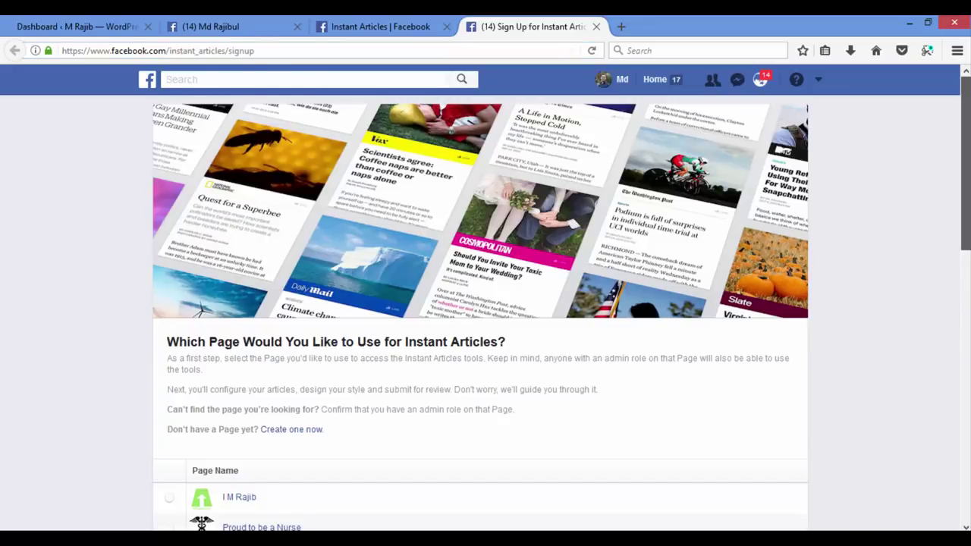
scroll(485, 303, "down", 3)
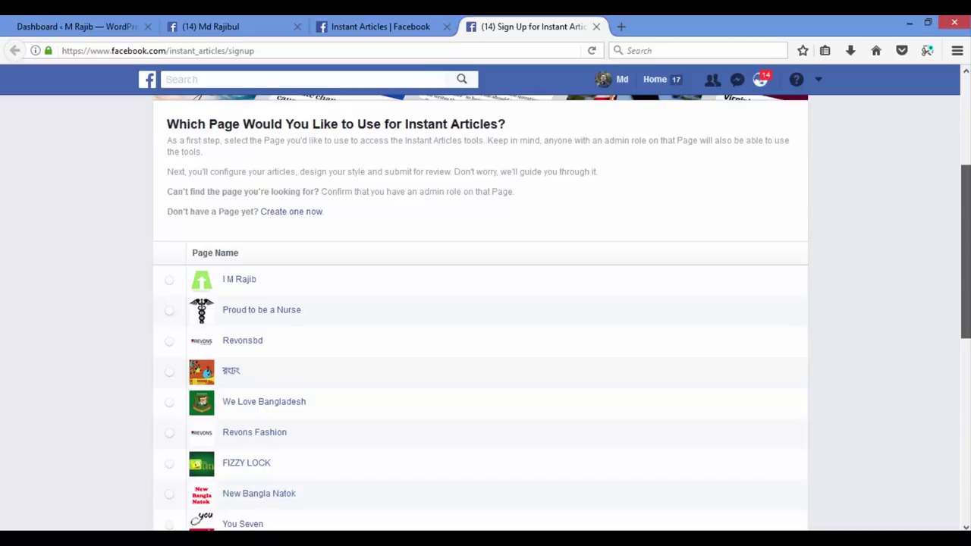
scroll(949, 313, "down", 1)
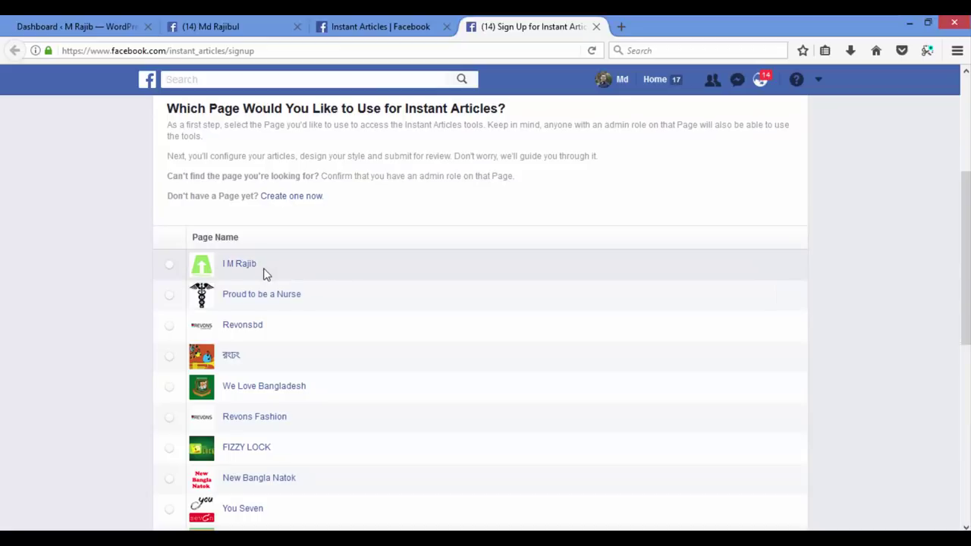
left_click(170, 267)
left_click_drag(965, 258, 964, 431)
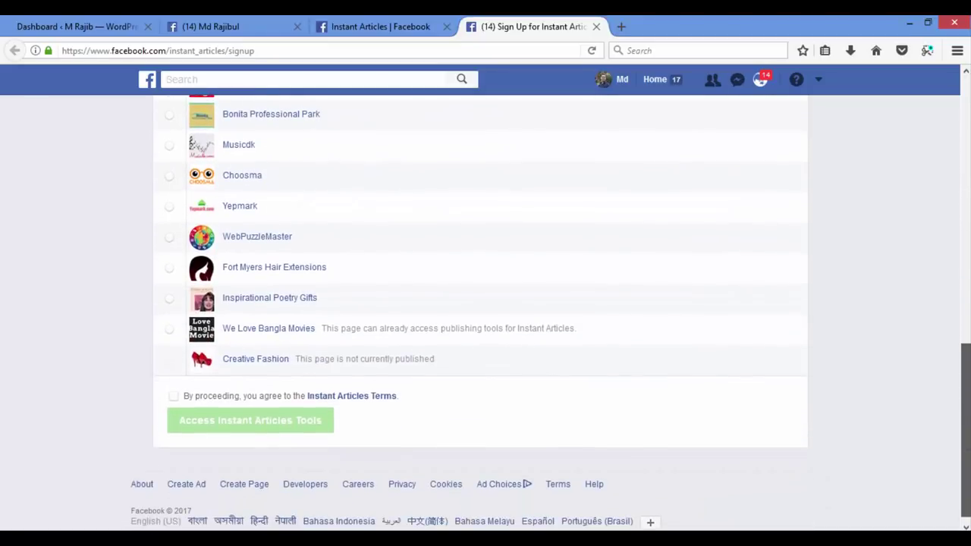
- Agree to the Instant Articles Terms and access the Instant Articles tools, continuing to the publishing tools' configuration
left_click(174, 396)
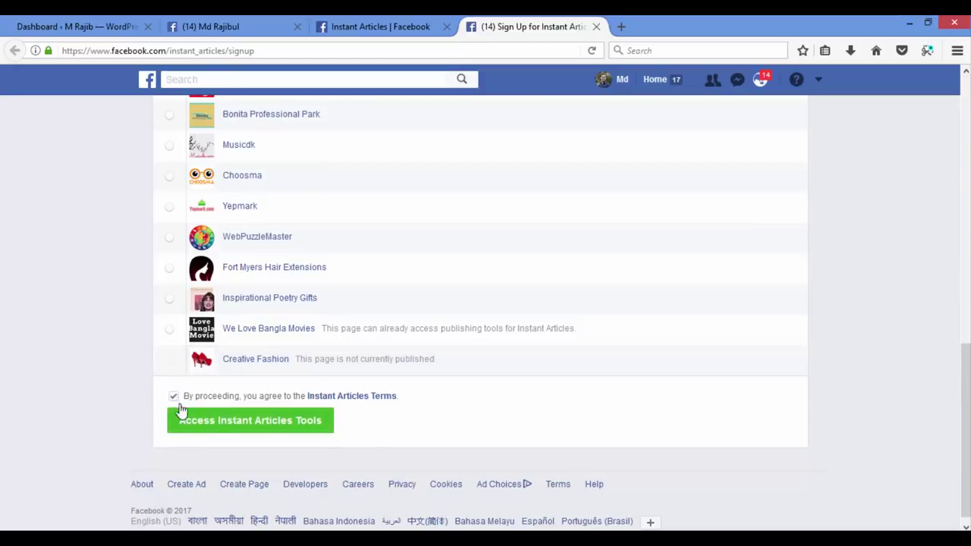
left_click(261, 429)
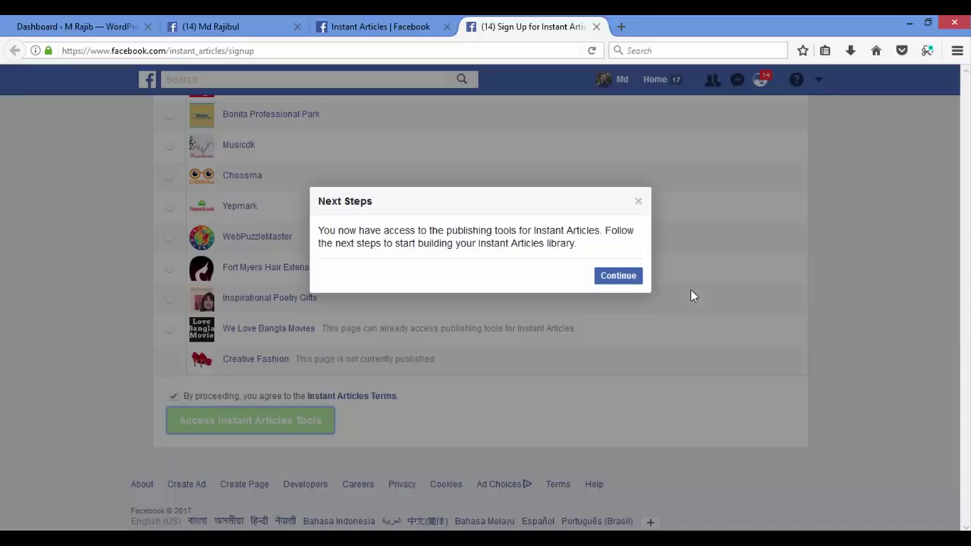
left_click(618, 277)
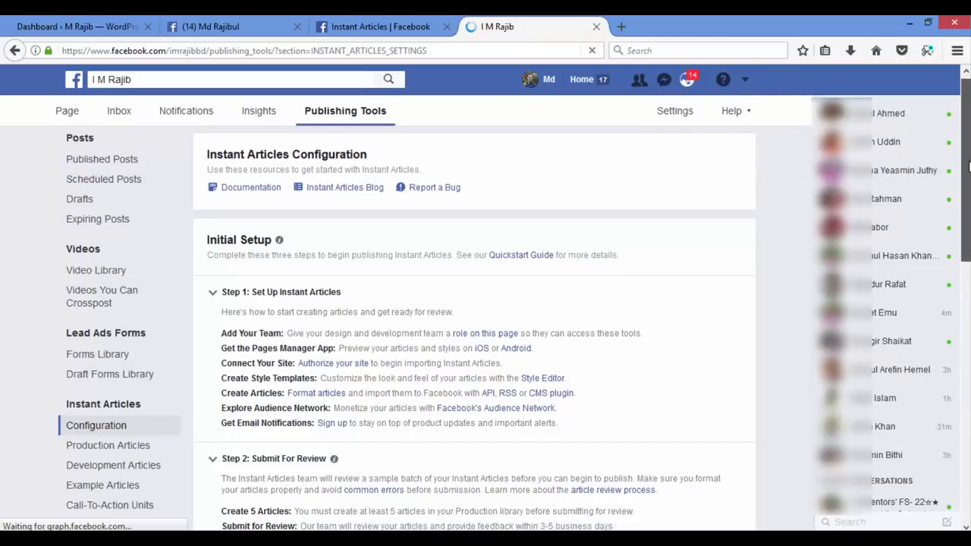
- Look at the page's published posts and production articles, ending back at the Instant Articles configuration
scroll(317, 152, "down", 1)
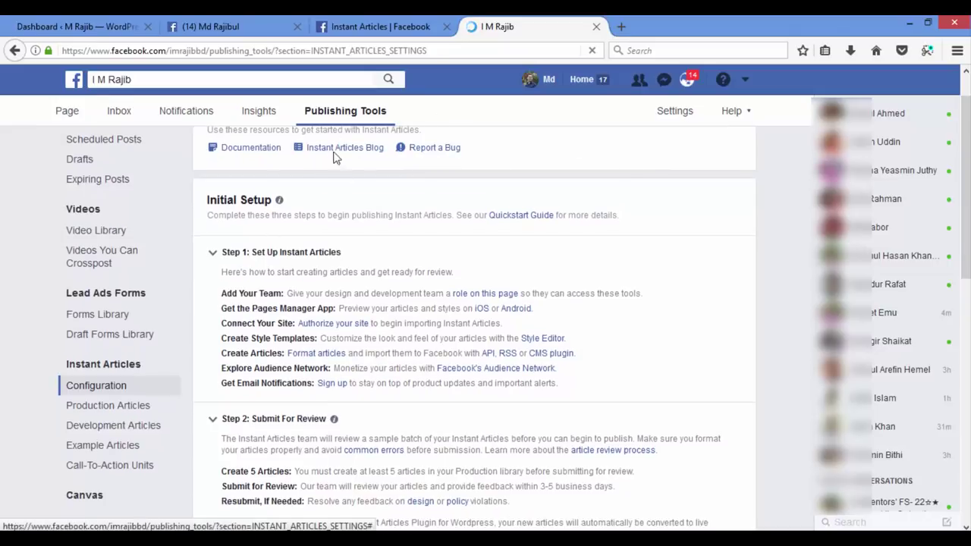
left_click(342, 117)
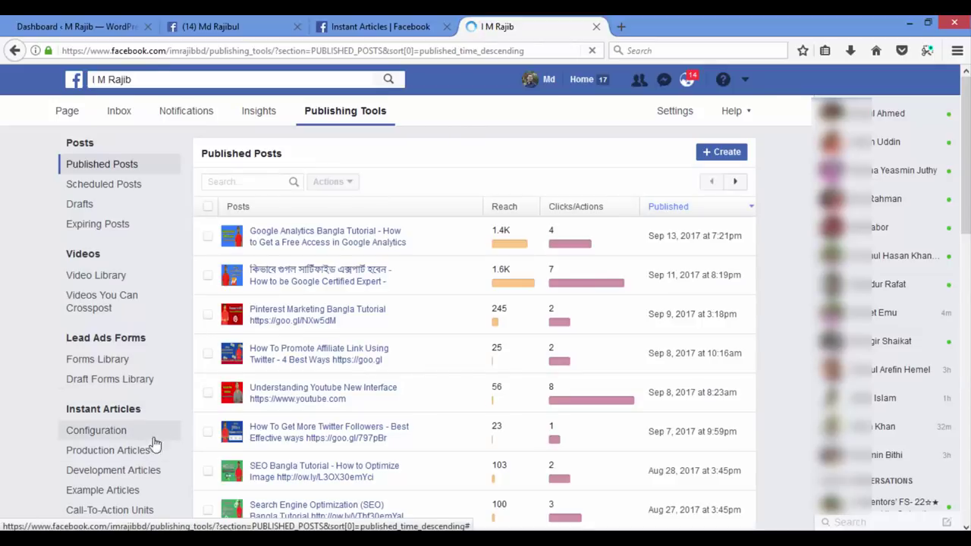
left_click(103, 415)
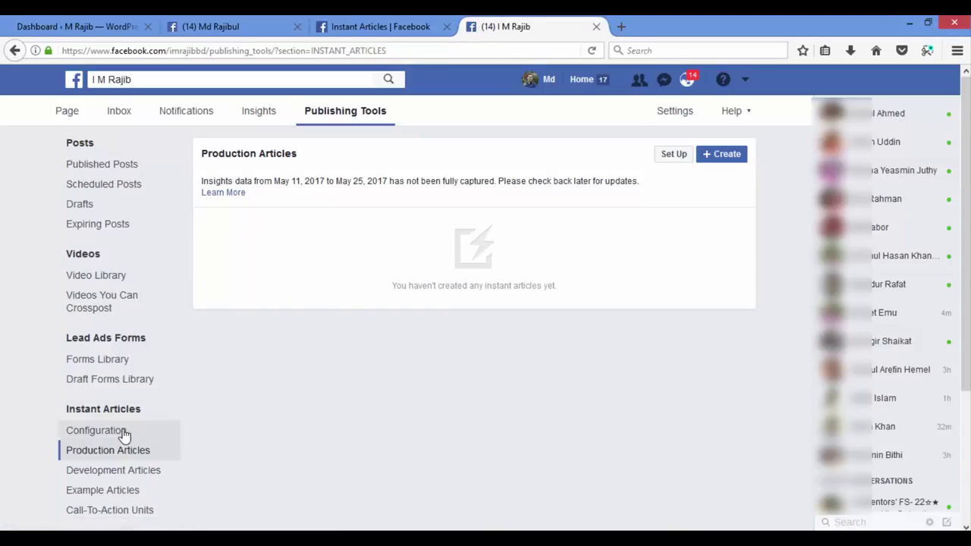
left_click(94, 433)
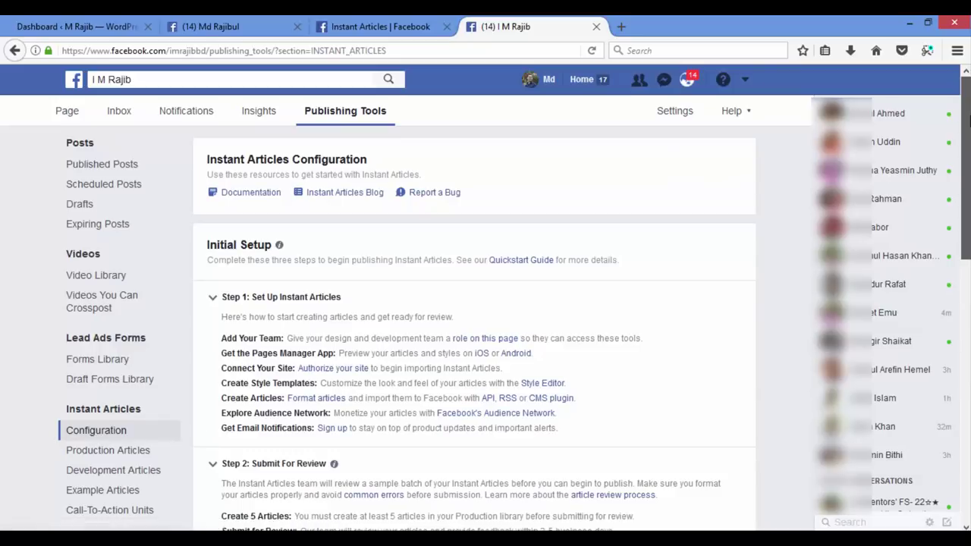
- Collapse all three Initial Setup steps in the Instant Articles configuration
scroll(967, 114, "down", 2)
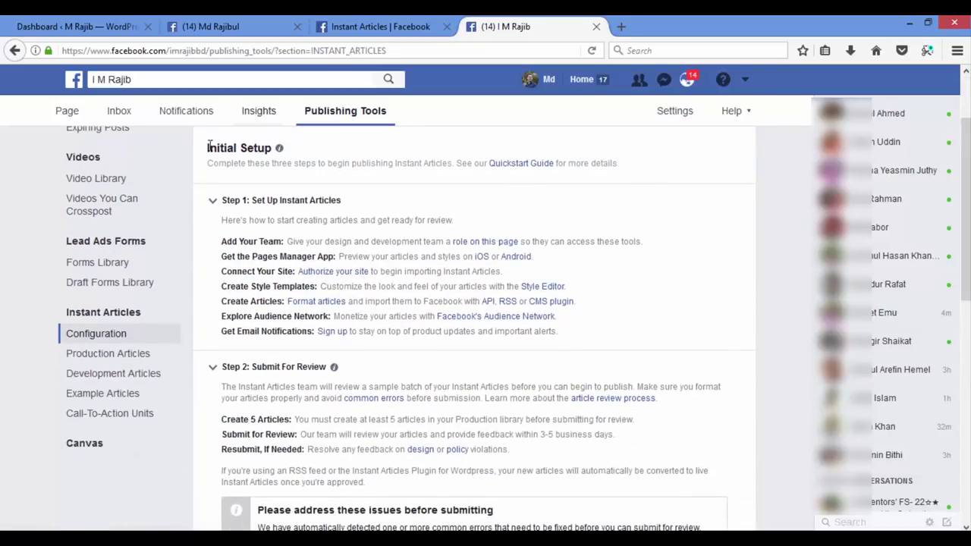
left_click(212, 205)
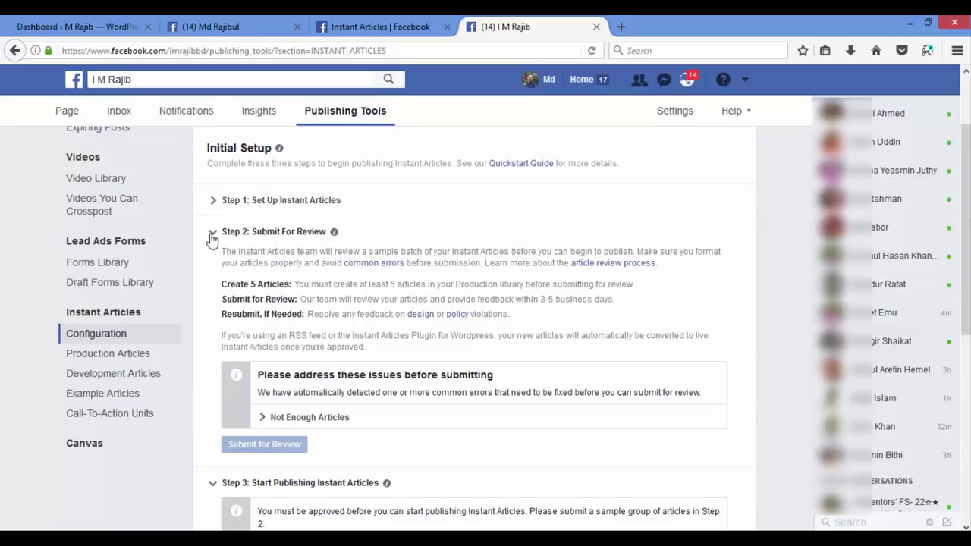
left_click(213, 234)
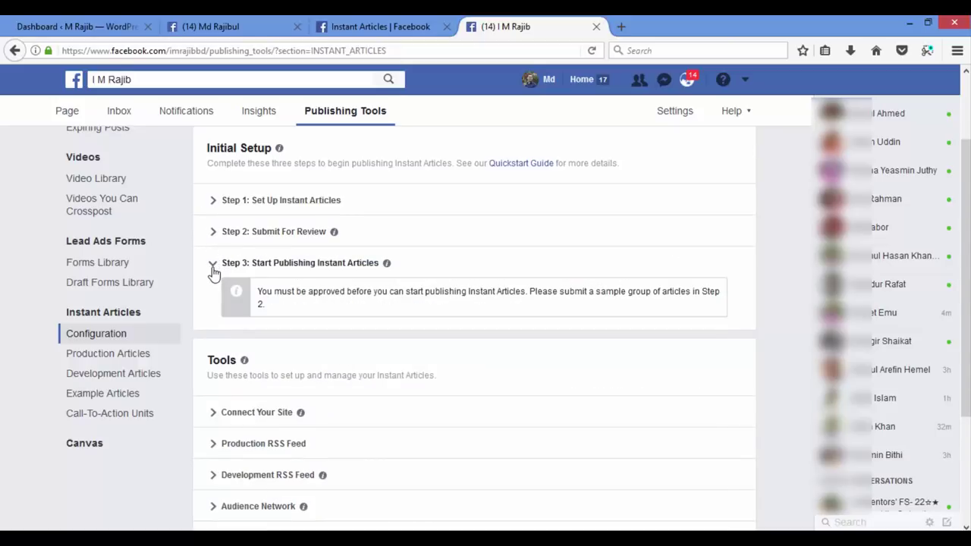
left_click(212, 265)
scroll(474, 326, "down", 3)
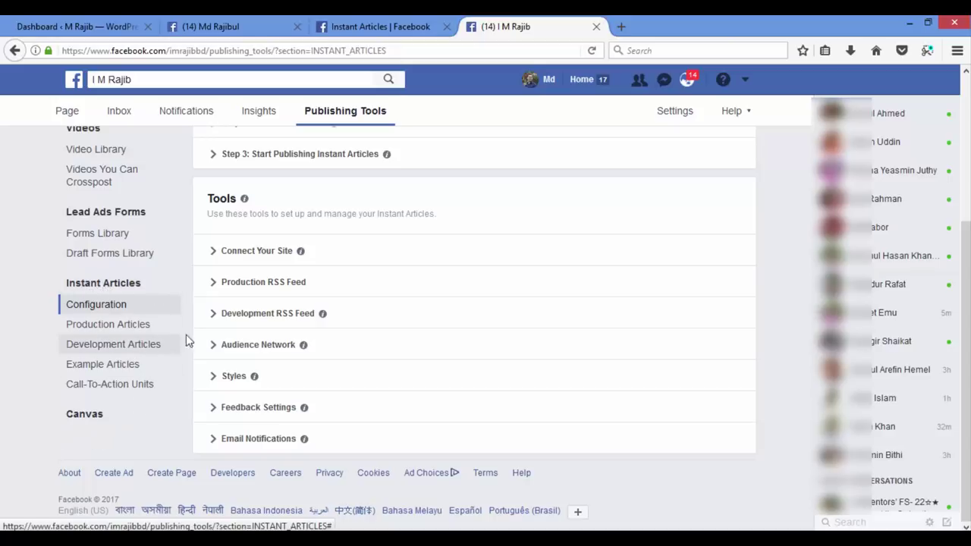
- Expand the Connect Your Site tool and copy its complete fb:pages meta tag
left_click(215, 252)
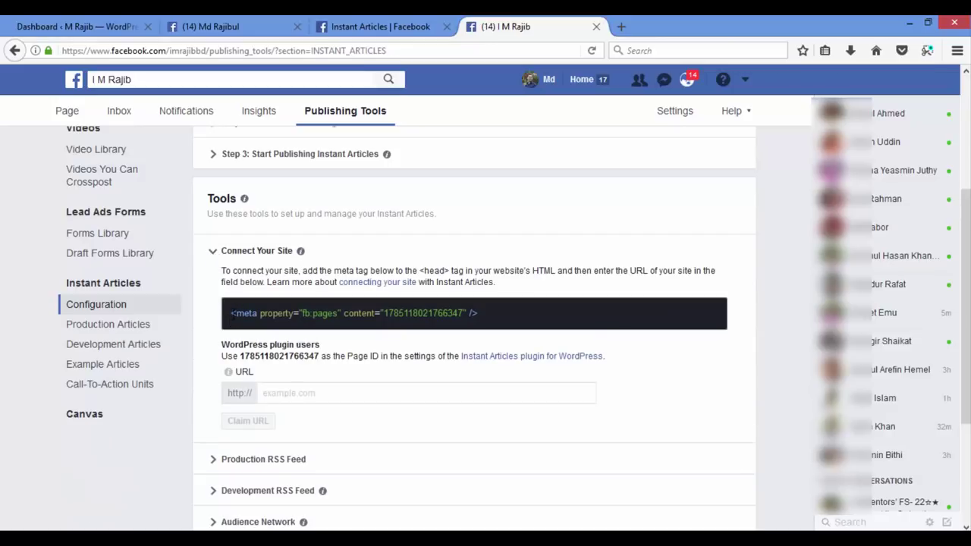
left_click_drag(231, 312, 497, 325)
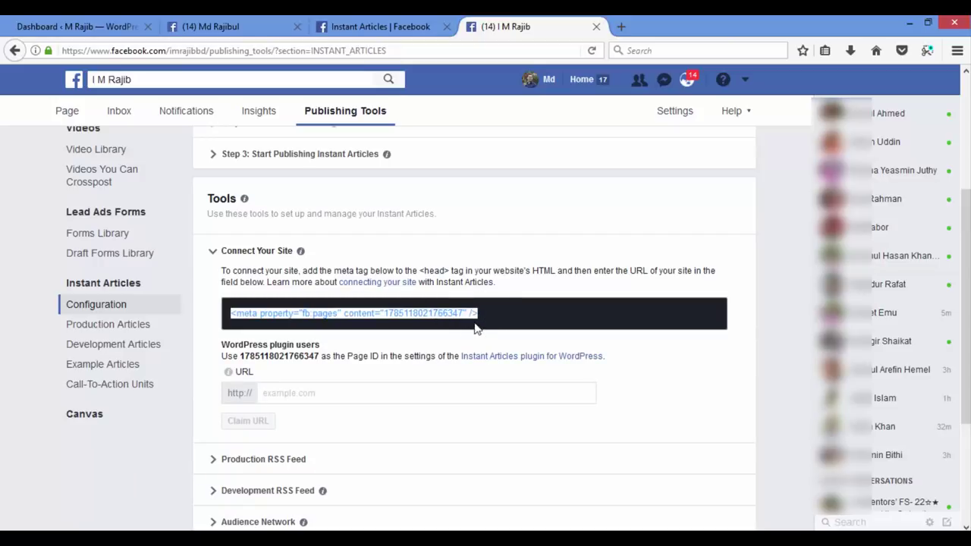
right_click(364, 312)
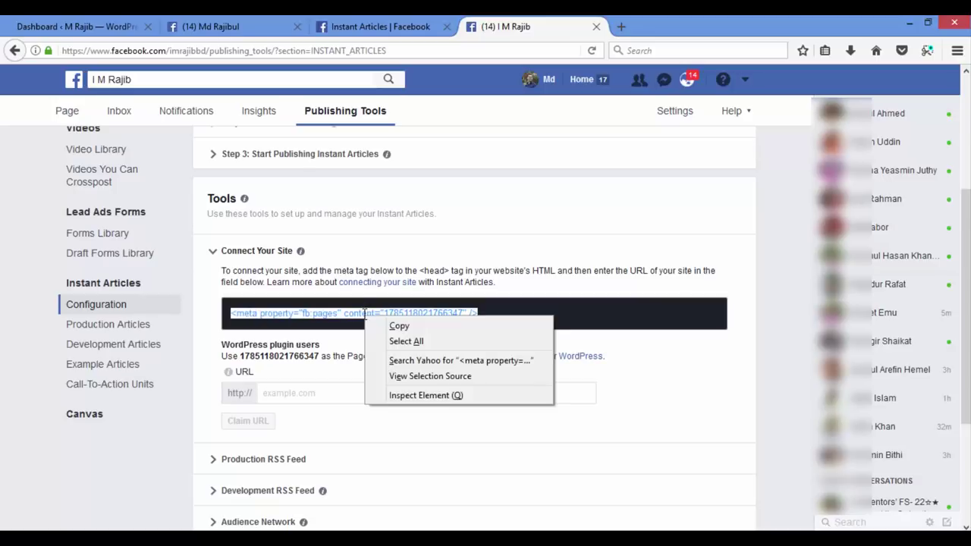
left_click(388, 326)
- Switch to the WordPress dashboard and open the evolve theme's header.php for editing
left_click(89, 23)
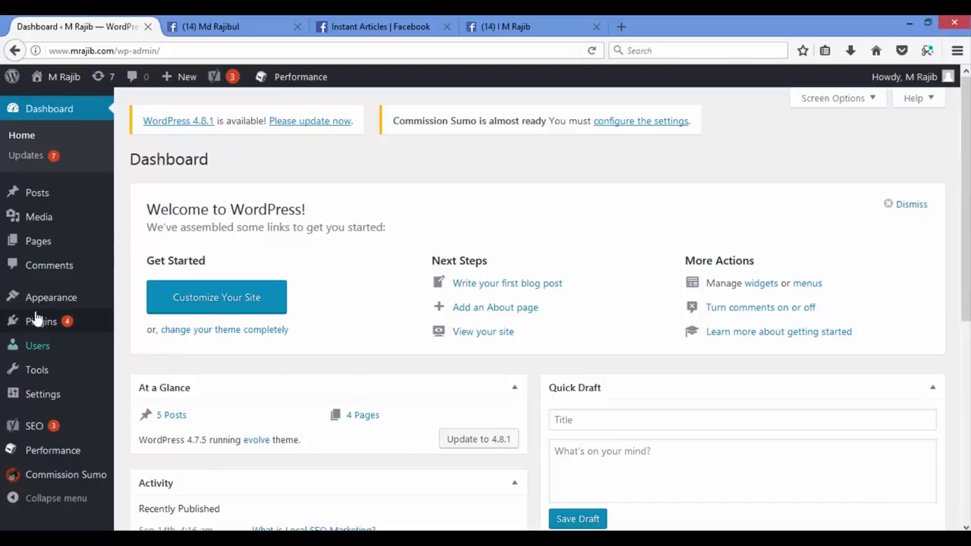
mouse_move(26, 297)
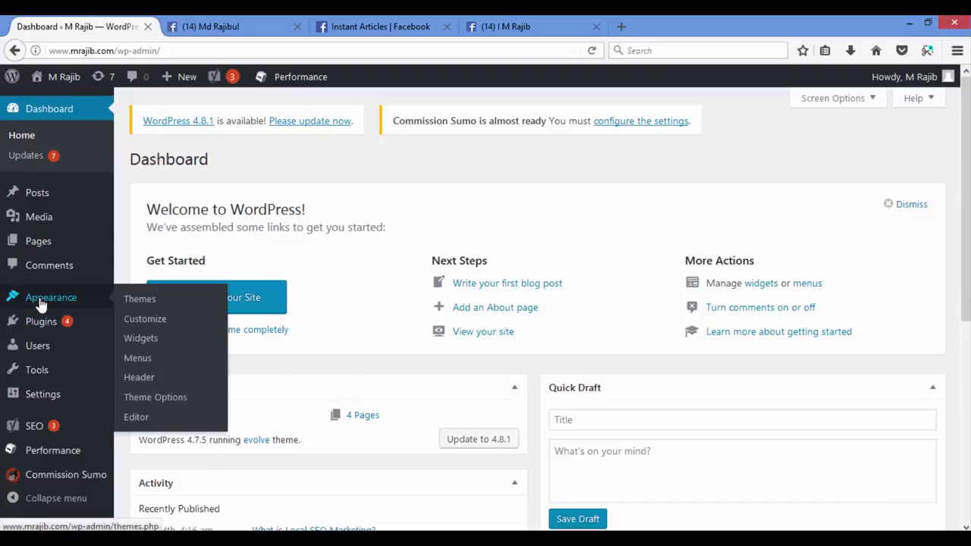
left_click(138, 418)
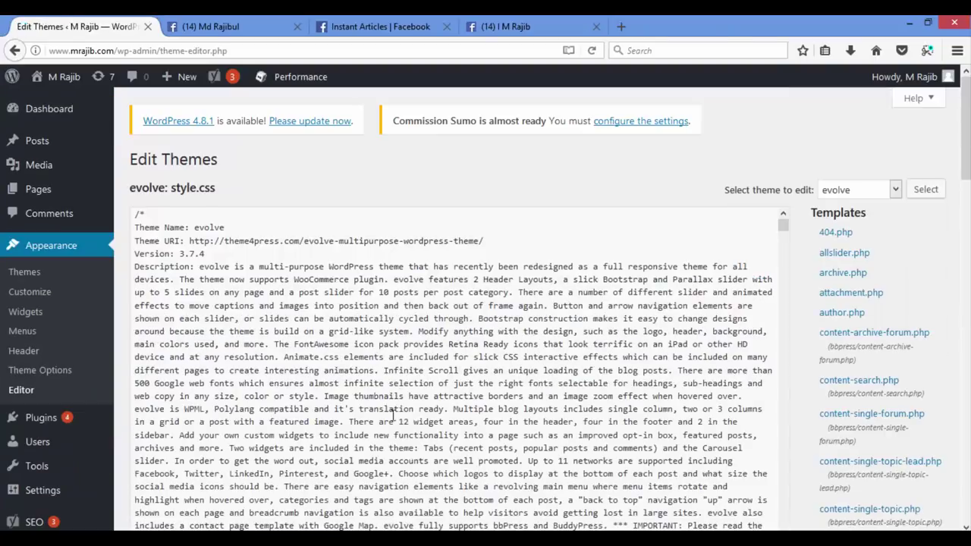
left_click_drag(963, 178, 963, 416)
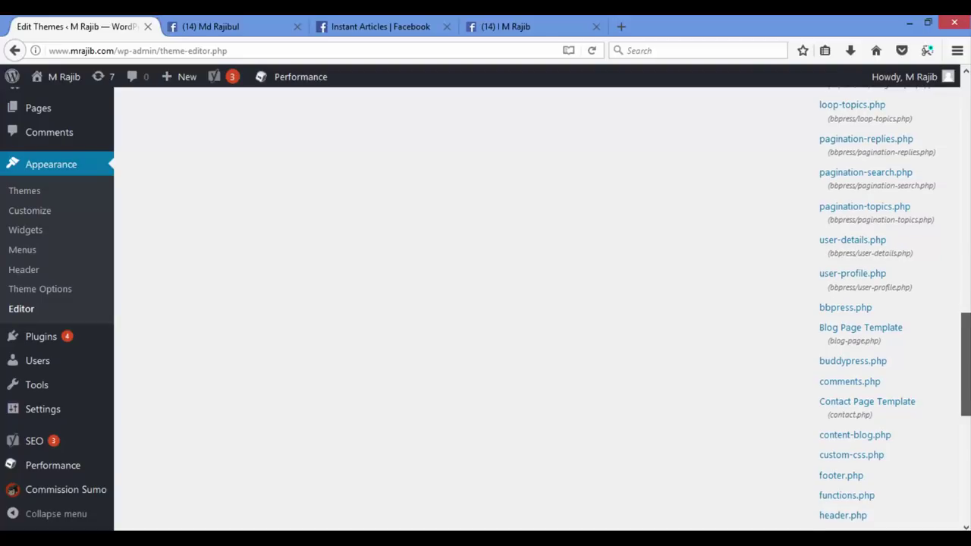
scroll(879, 386, "down", 5)
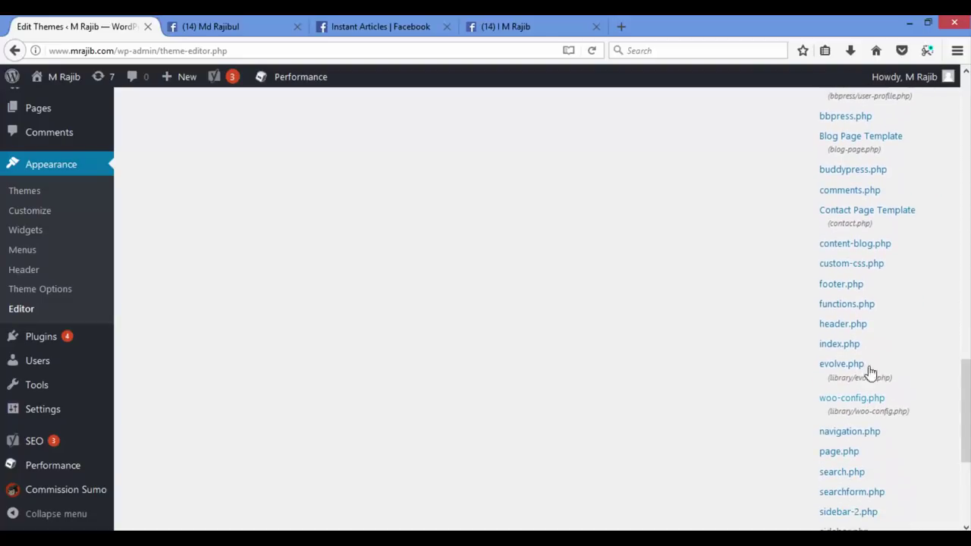
left_click(847, 330)
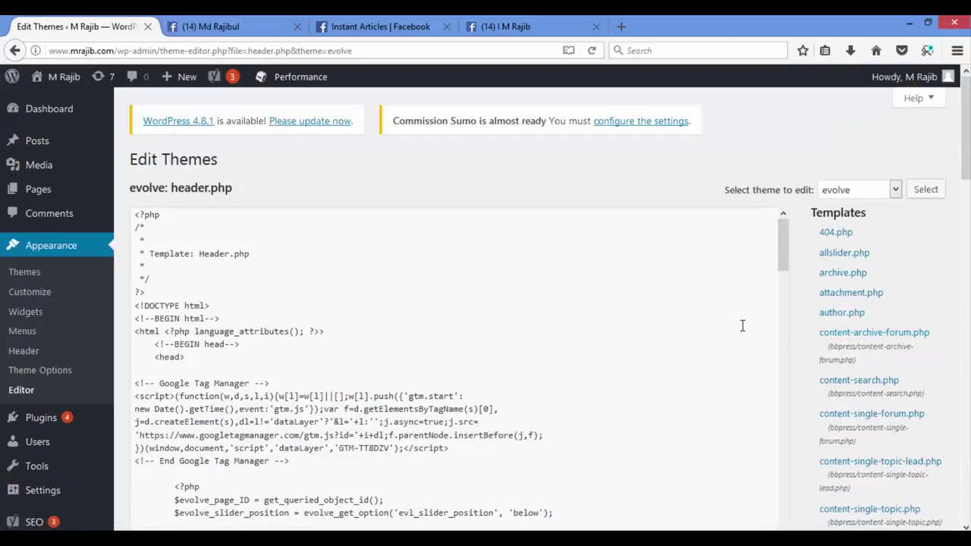
- Paste the copied fb:pages meta tag on the empty line directly below the opening <head> tag in header.php
scroll(966, 141, "down", 1)
scroll(922, 206, "down", 3)
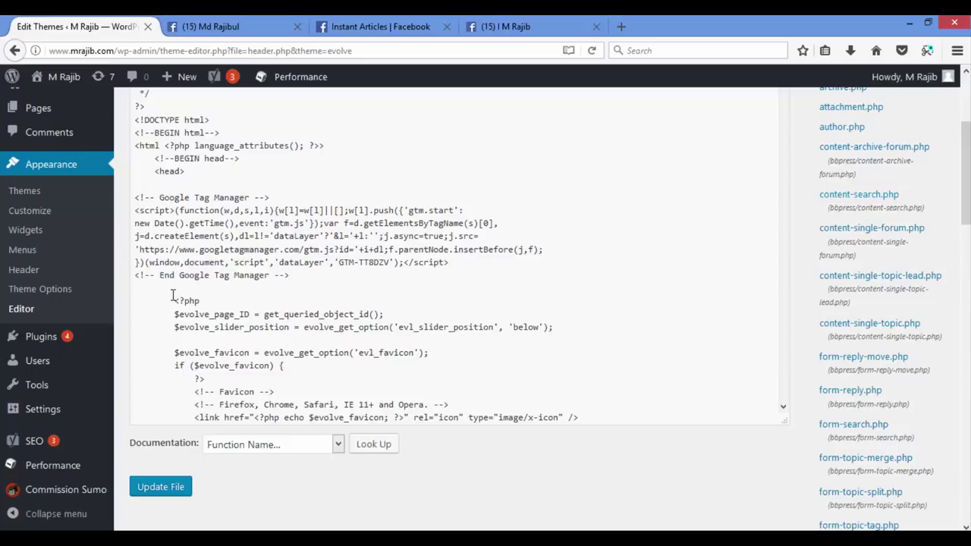
right_click(150, 186)
left_click(184, 247)
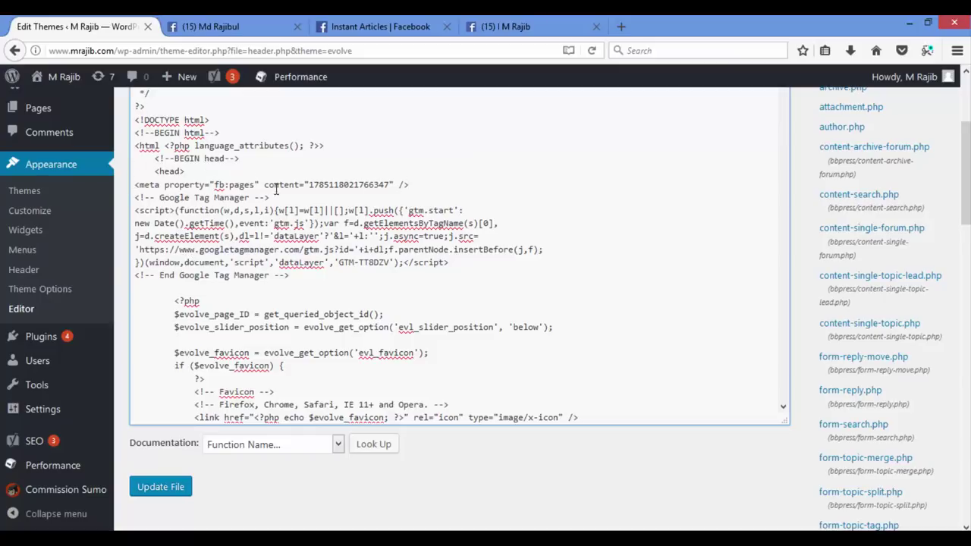
- Switch to Facebook and check the Connect Your Site instruction about where the meta tag goes in the website's HTML
left_click(507, 27)
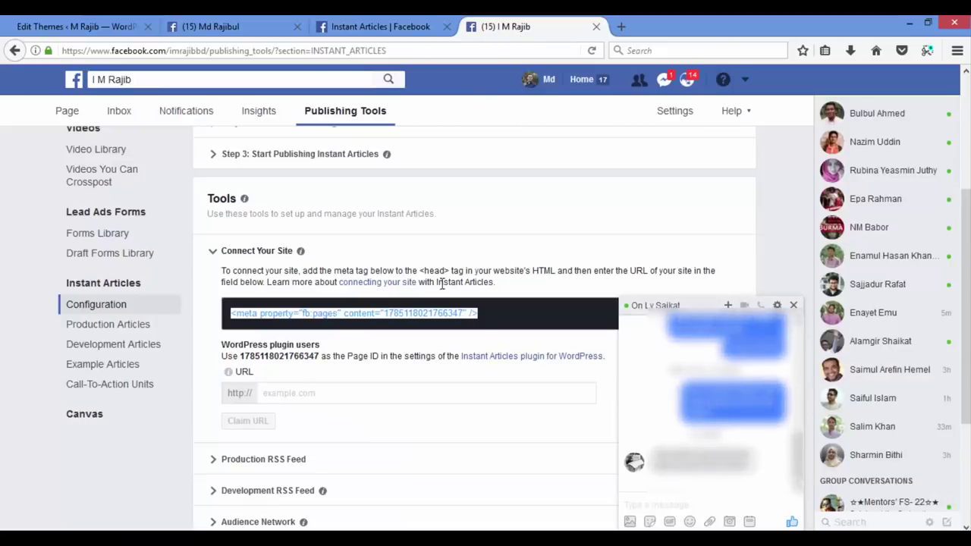
left_click_drag(417, 270, 560, 275)
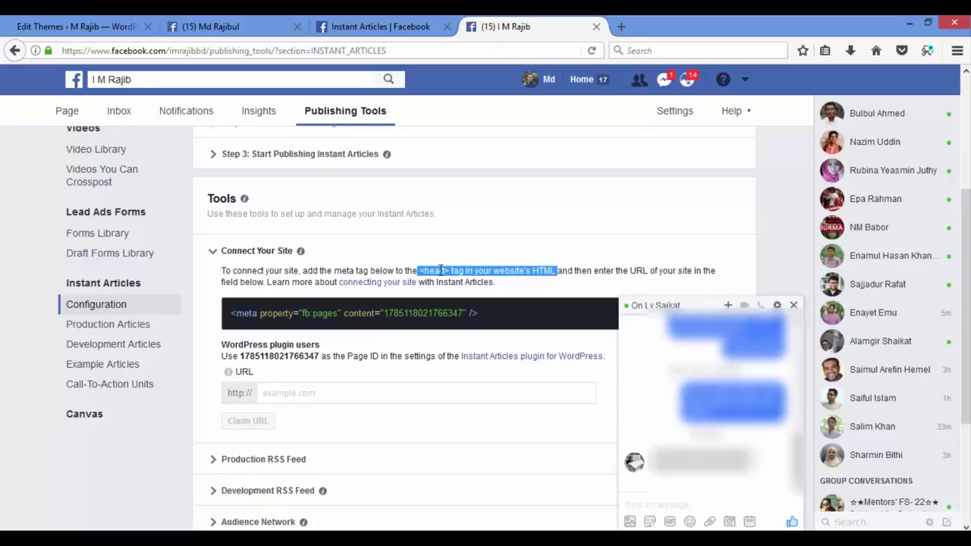
left_click(355, 26)
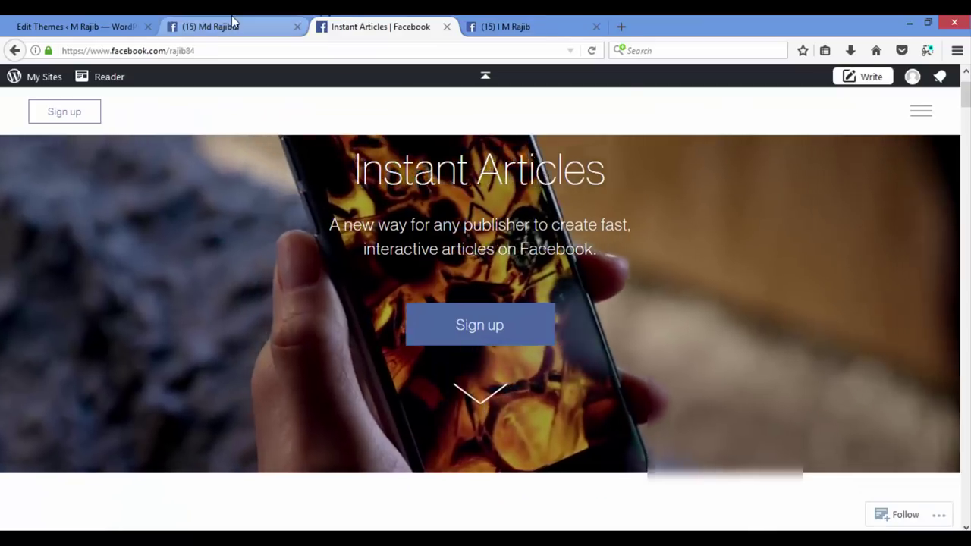
- Return to the WordPress theme editor, check the pasted meta tag line and save header.php
left_click(84, 25)
left_click_drag(409, 184, 134, 189)
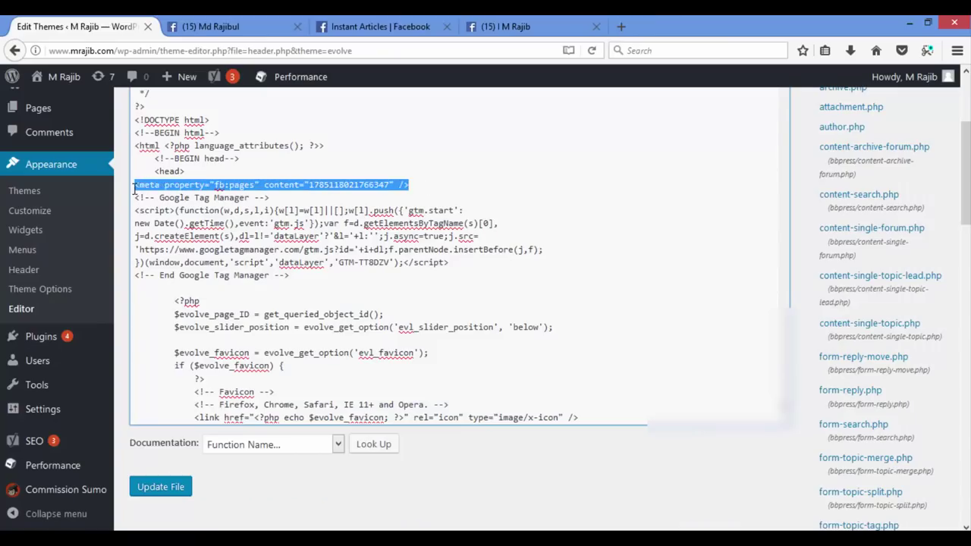
left_click(158, 486)
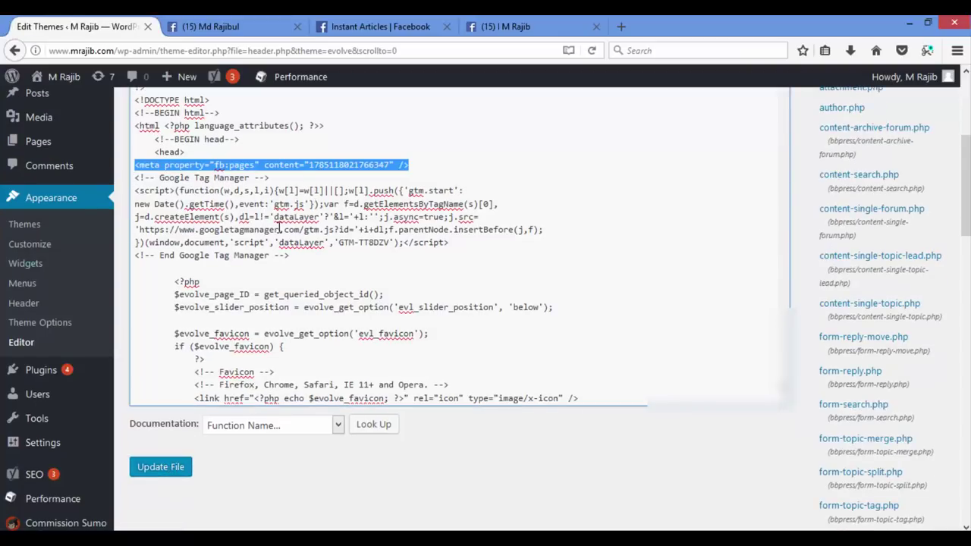
left_click(495, 27)
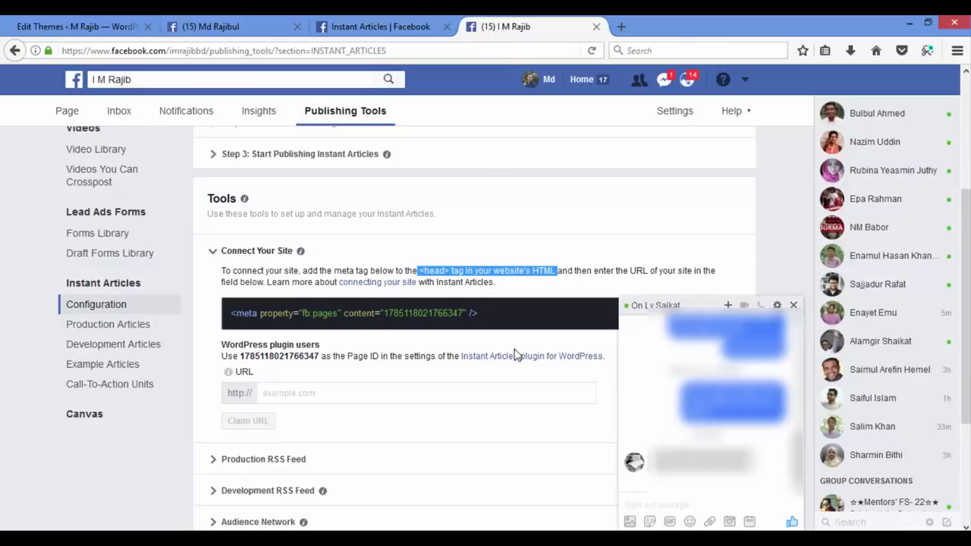
scroll(516, 353, "down", 1)
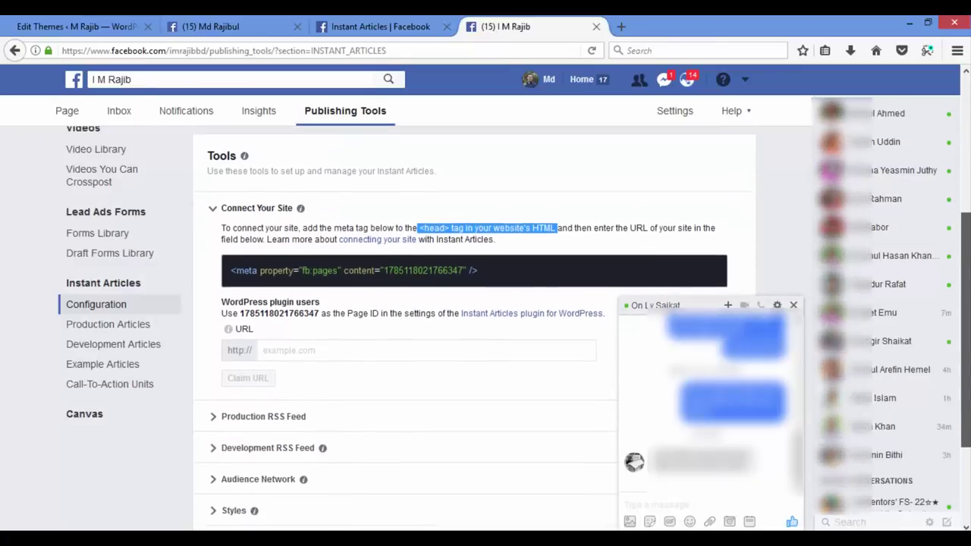
scroll(256, 280, "down", 2)
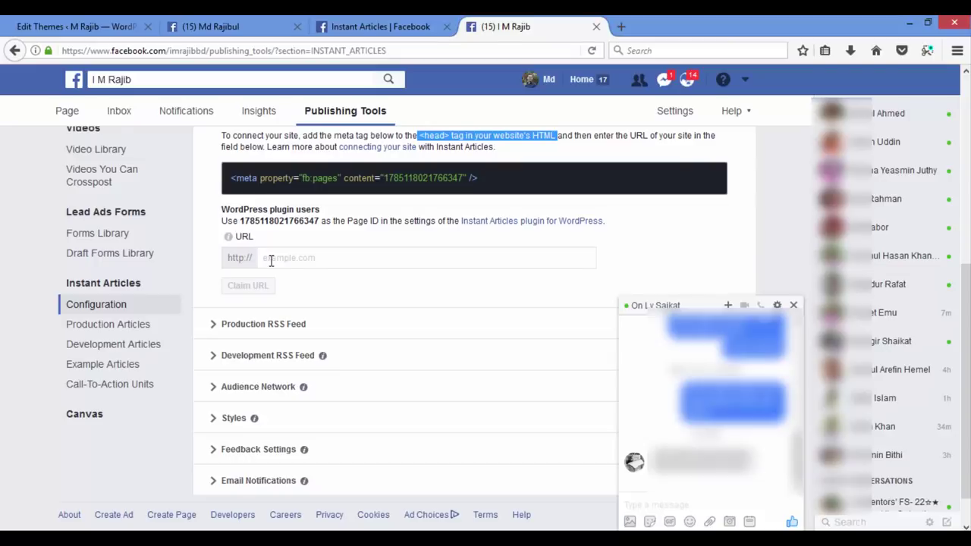
left_click(121, 27)
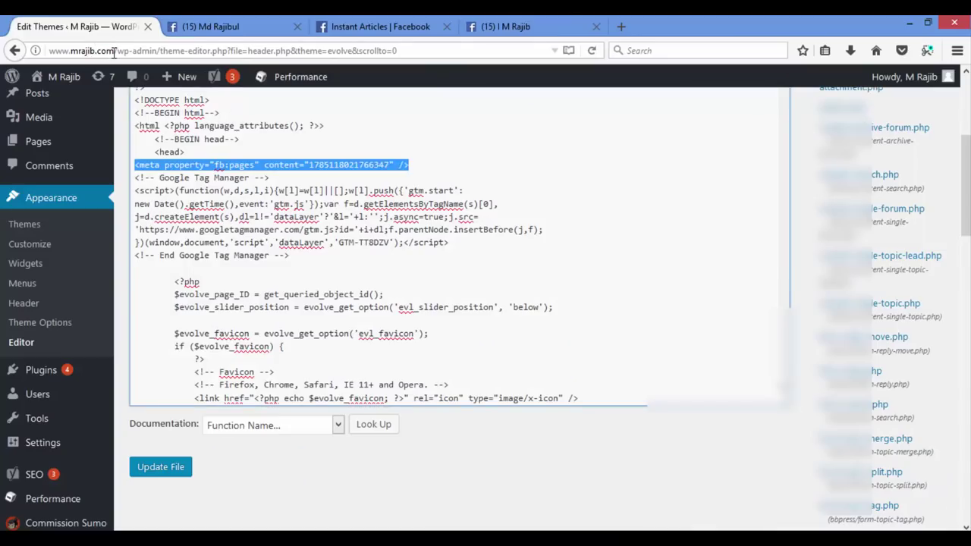
left_click_drag(116, 50, 38, 46)
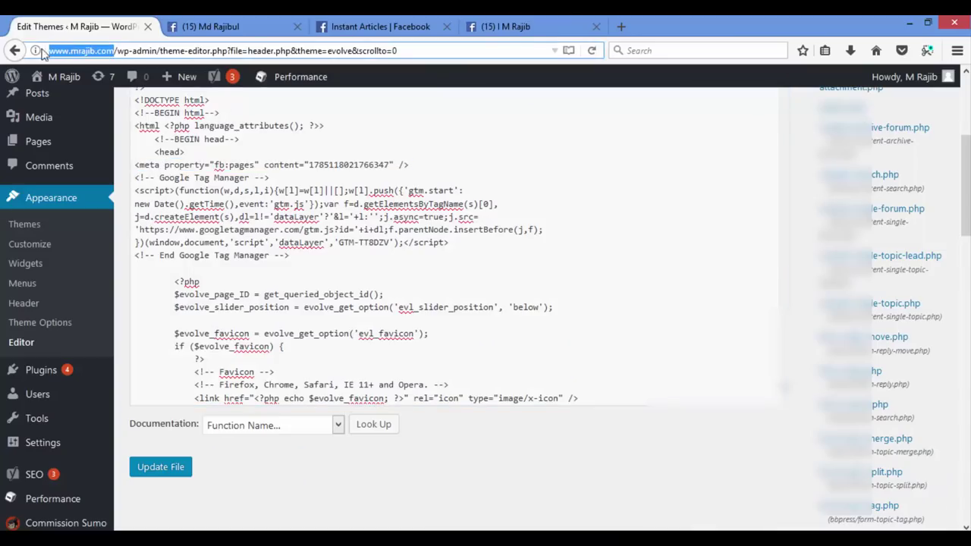
right_click(57, 56)
left_click(87, 100)
left_click(522, 29)
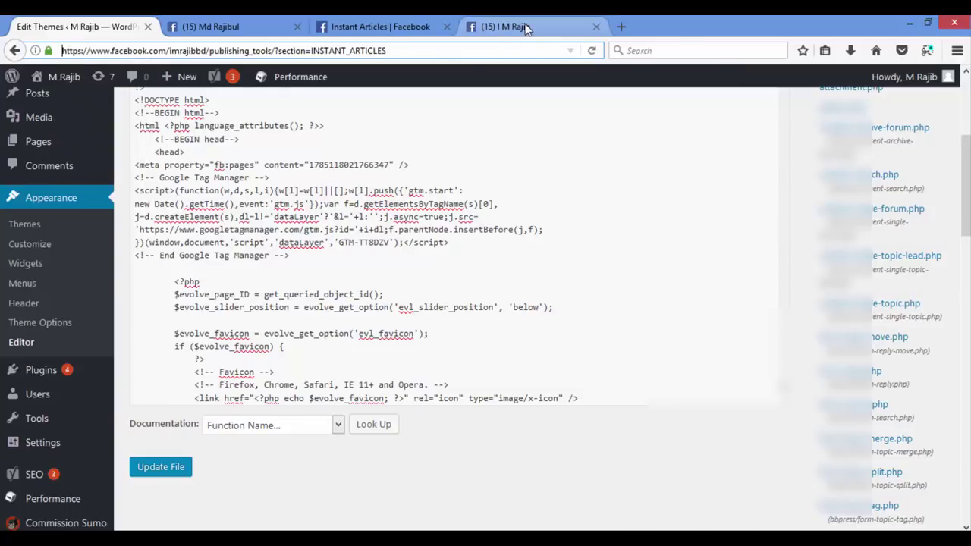
right_click(265, 259)
left_click(297, 320)
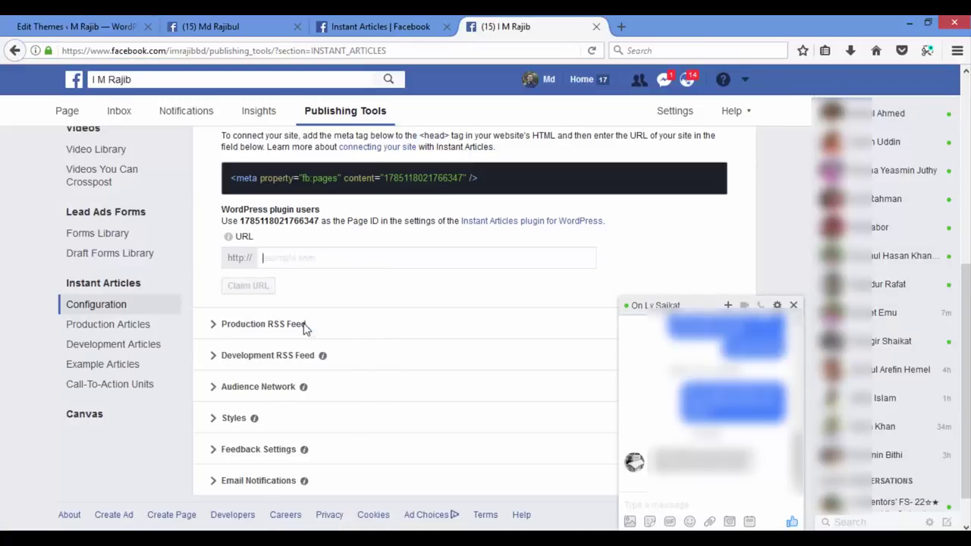
left_click_drag(283, 258, 260, 256)
key("BackSpace")
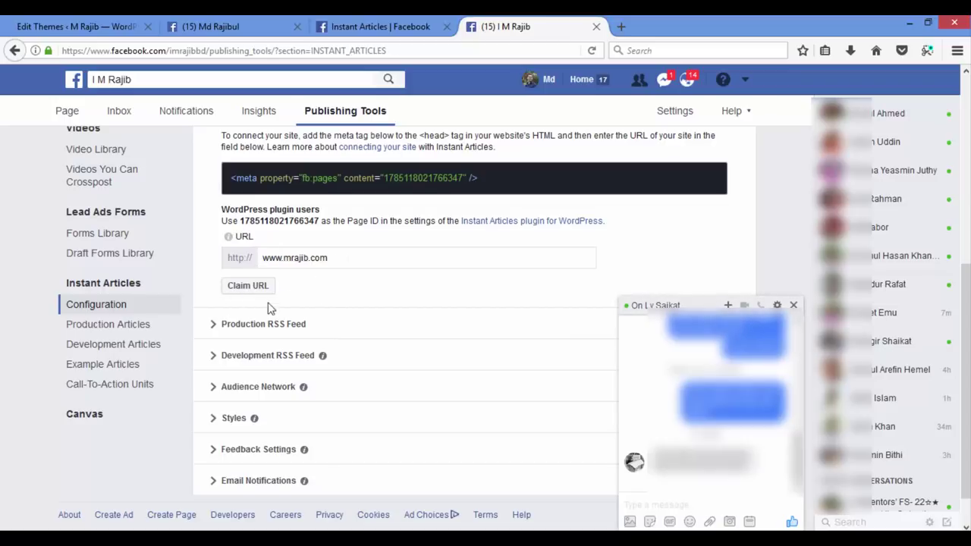
left_click(244, 294)
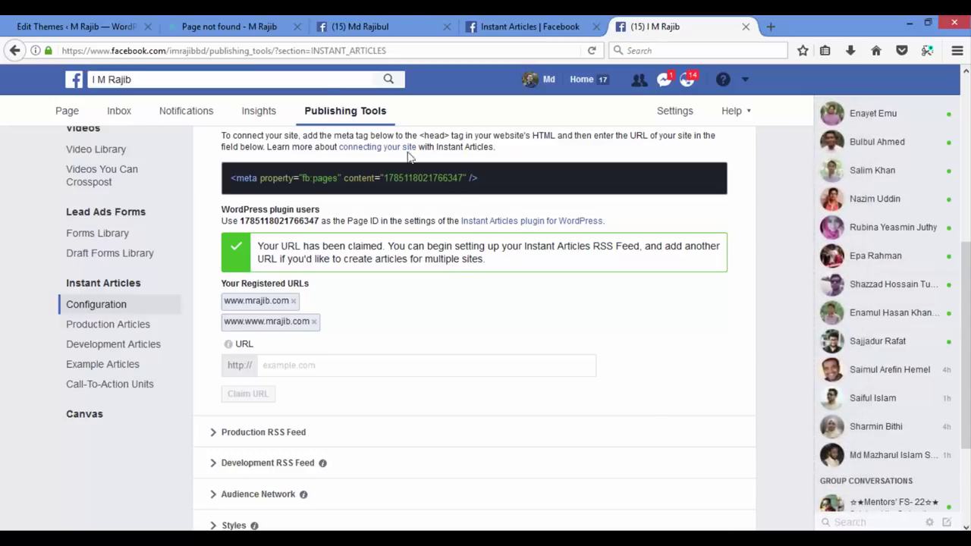
- Switch to the WordPress dashboard, open the page for adding plugins and search for "Instant Articles for WP"
left_click(57, 29)
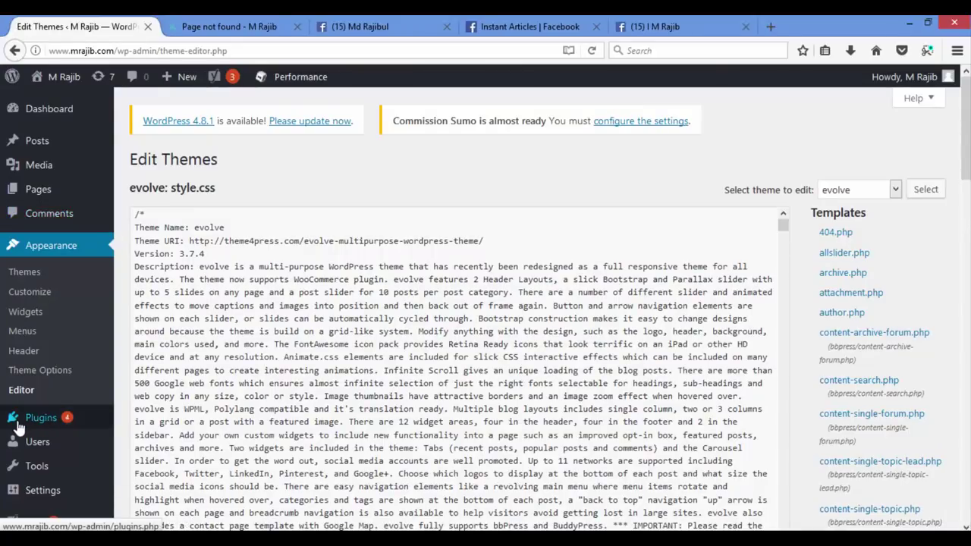
mouse_move(29, 425)
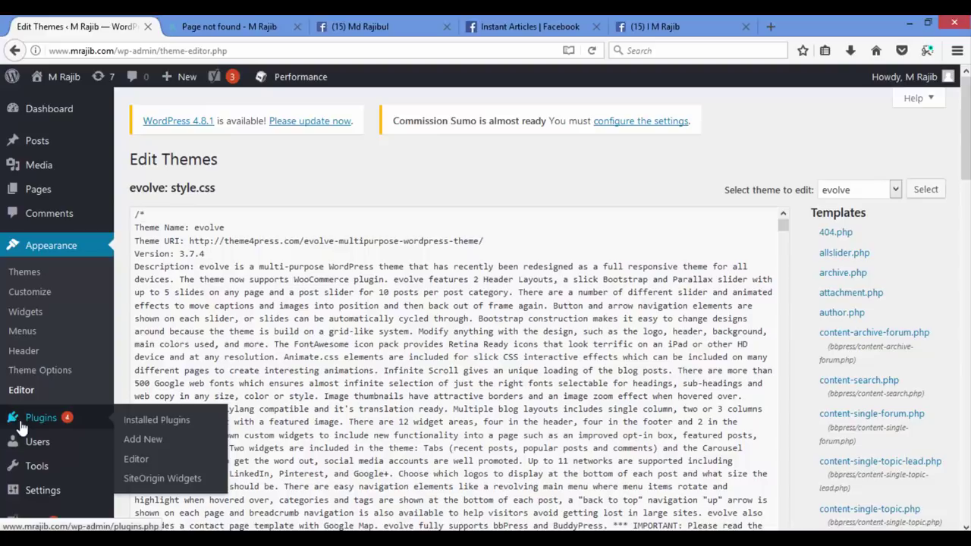
left_click(148, 442)
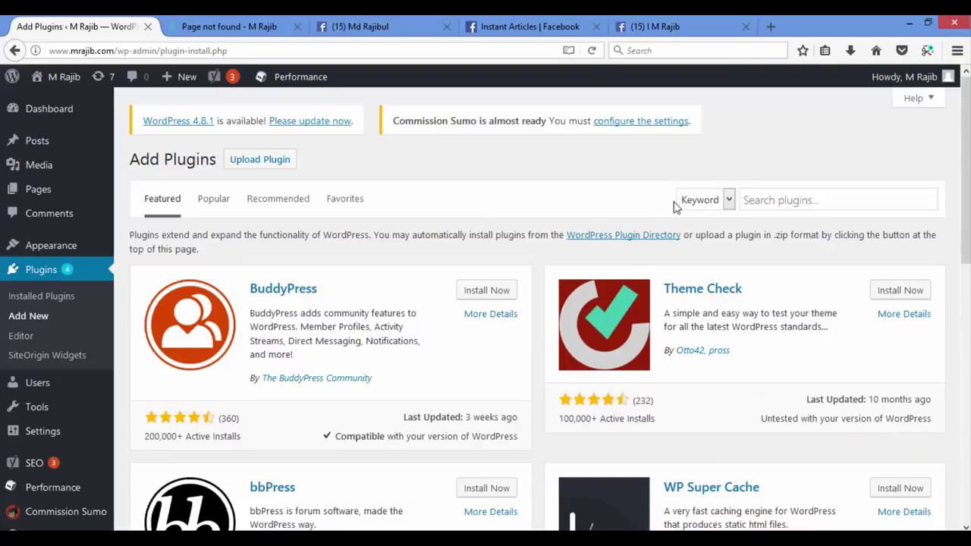
left_click(764, 200)
right_click(763, 199)
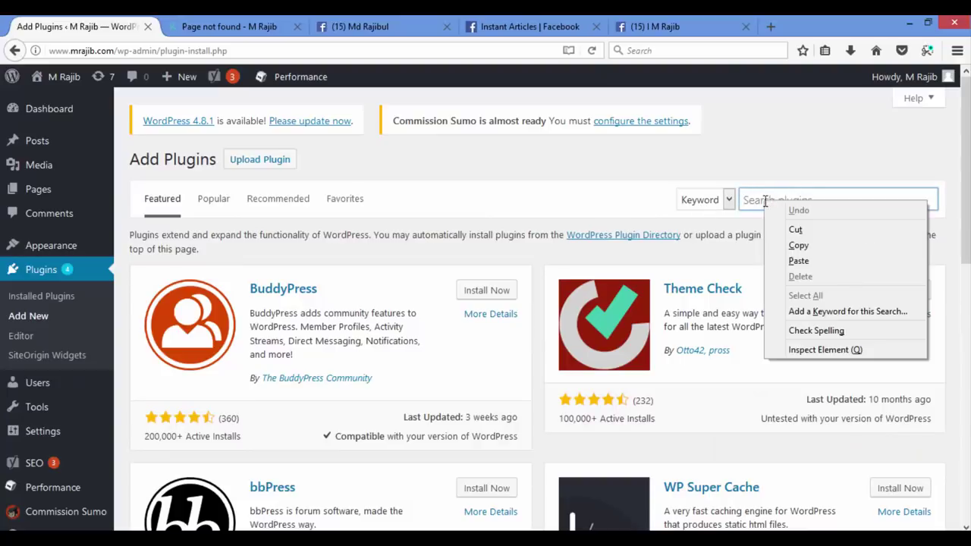
left_click(788, 246)
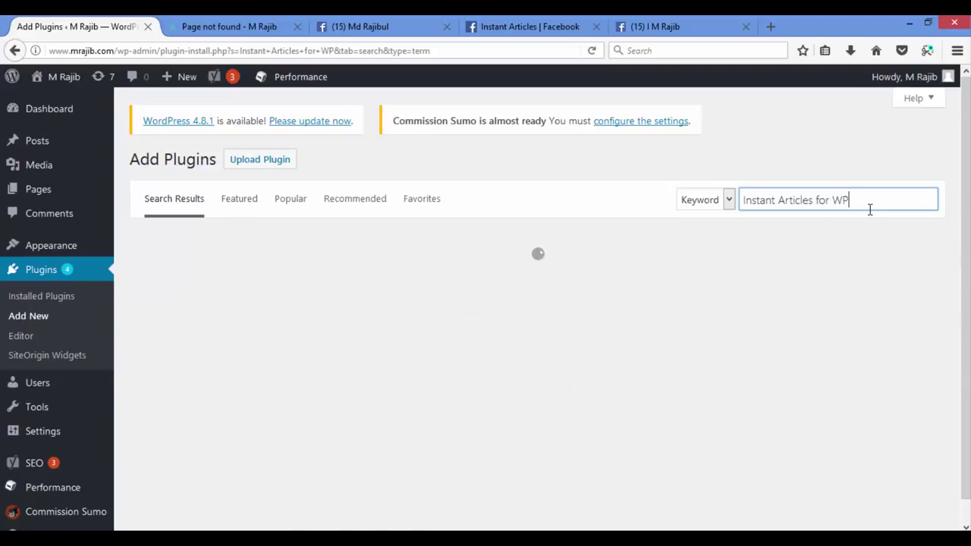
- Install and activate the Instant Articles for WP plugin by Automattic, Dekode and Facebook, and open its settings page
scroll(265, 250, "down", 3)
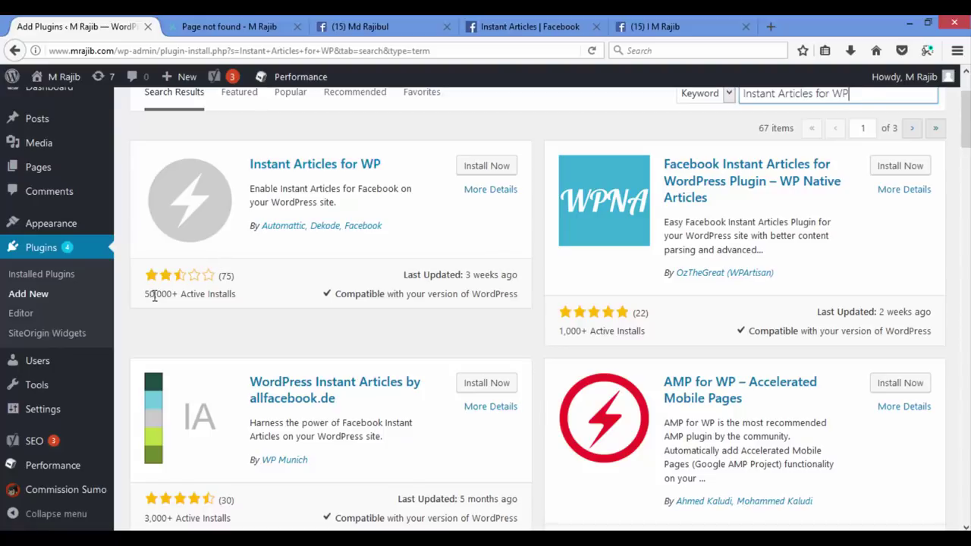
left_click(489, 171)
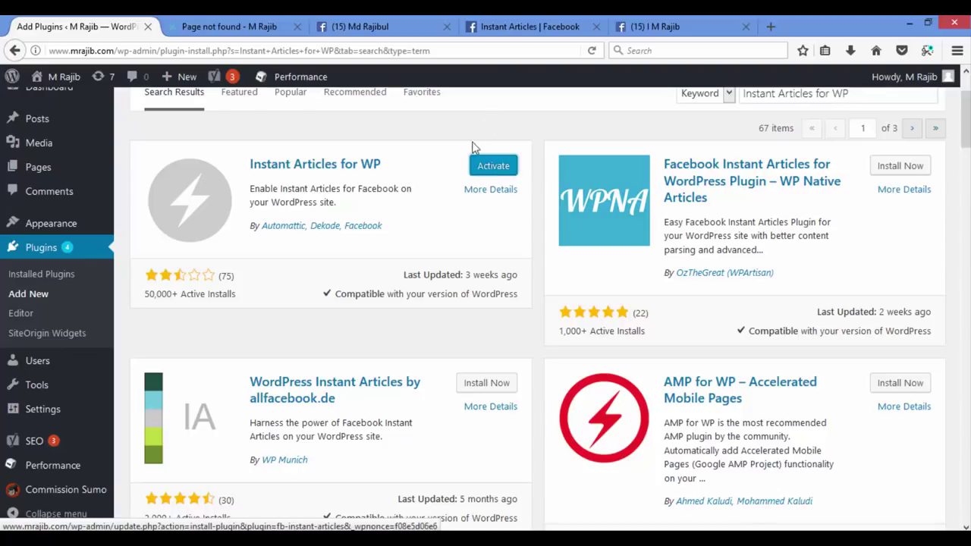
left_click(494, 173)
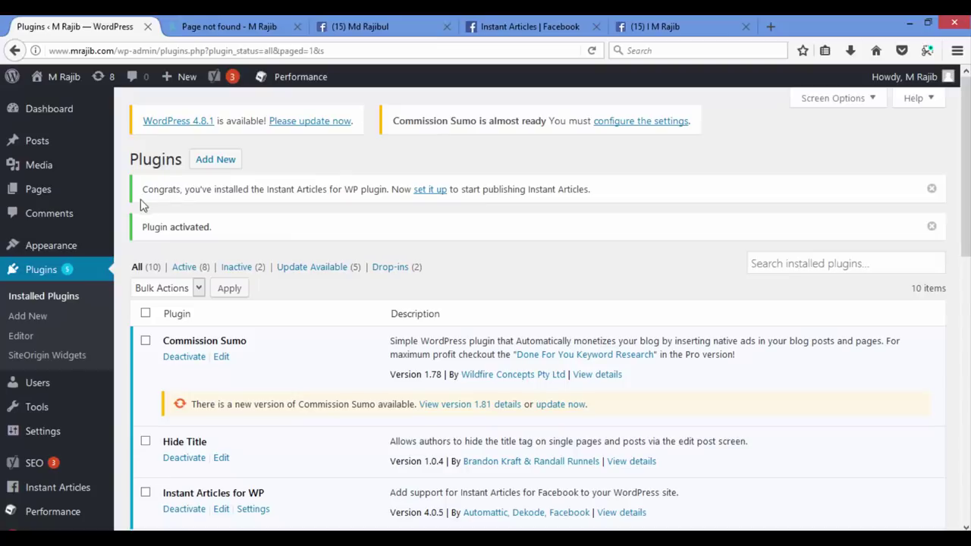
left_click(54, 496)
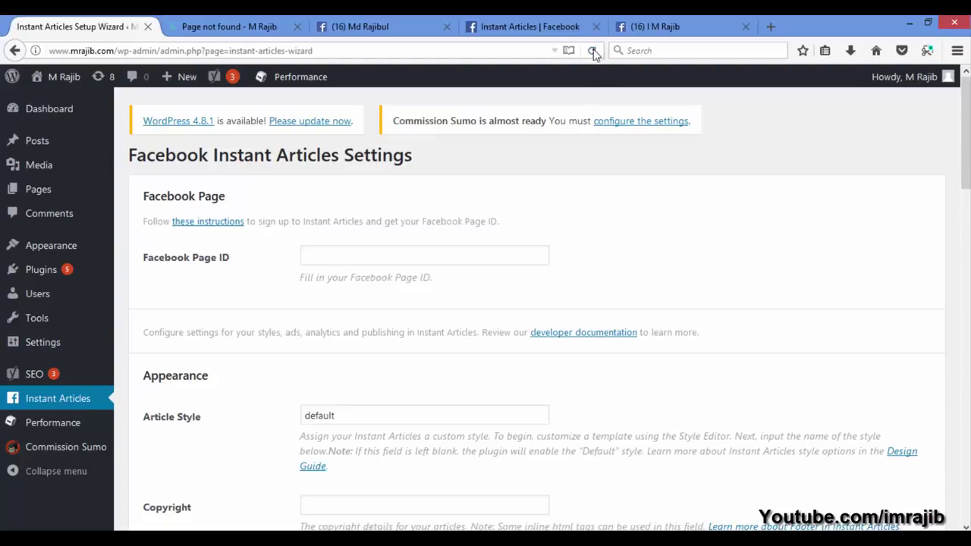
- Switch to Facebook's Instant Articles configuration to review the registered URLs, and close the unneeded "Page not found" and personal profile pages
left_click(680, 28)
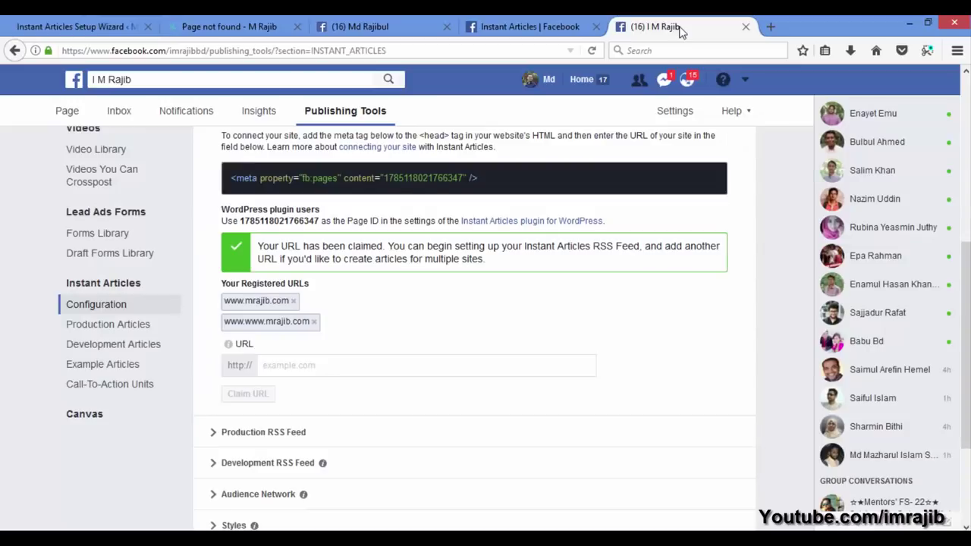
scroll(400, 227, "down", 1)
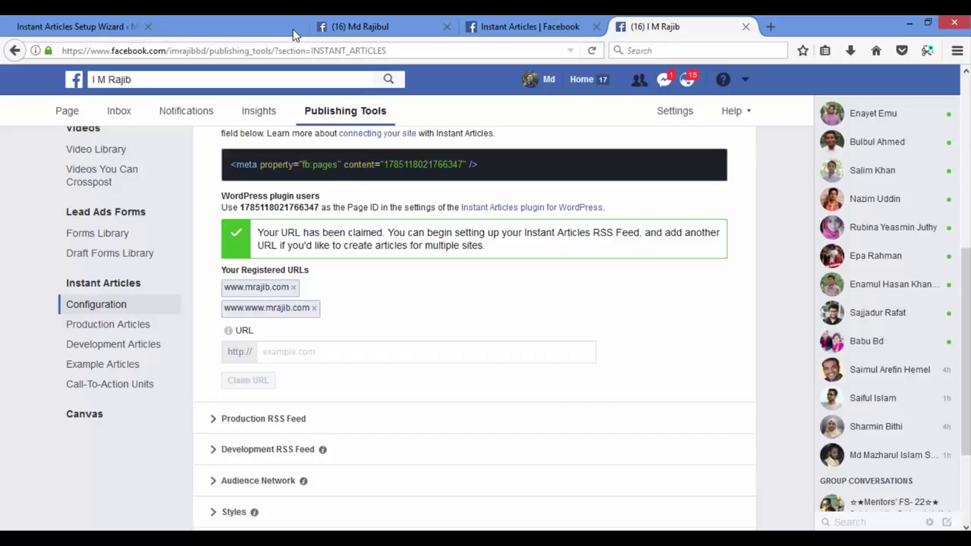
left_click(296, 26)
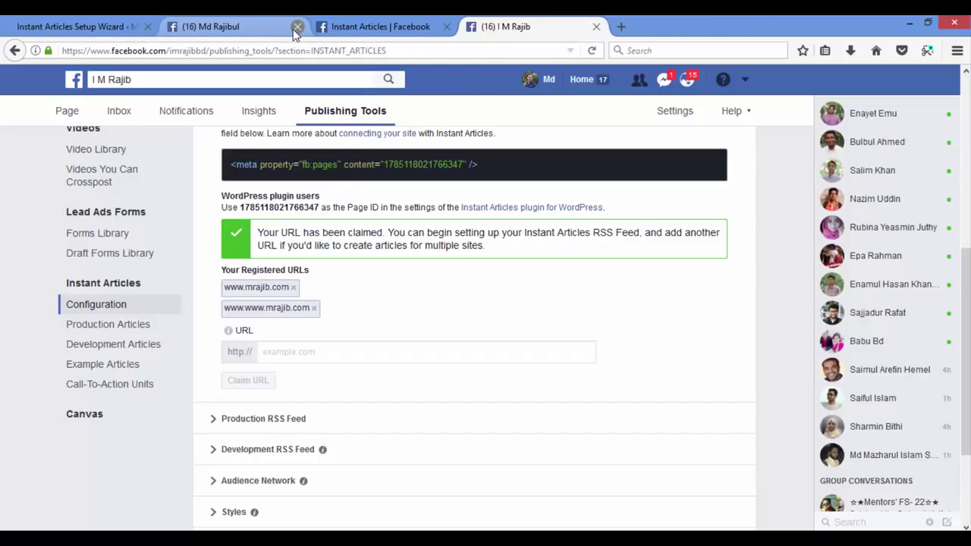
left_click(296, 26)
- Return to the WordPress dashboard and open the live site's home page in a new browser tab
left_click(92, 27)
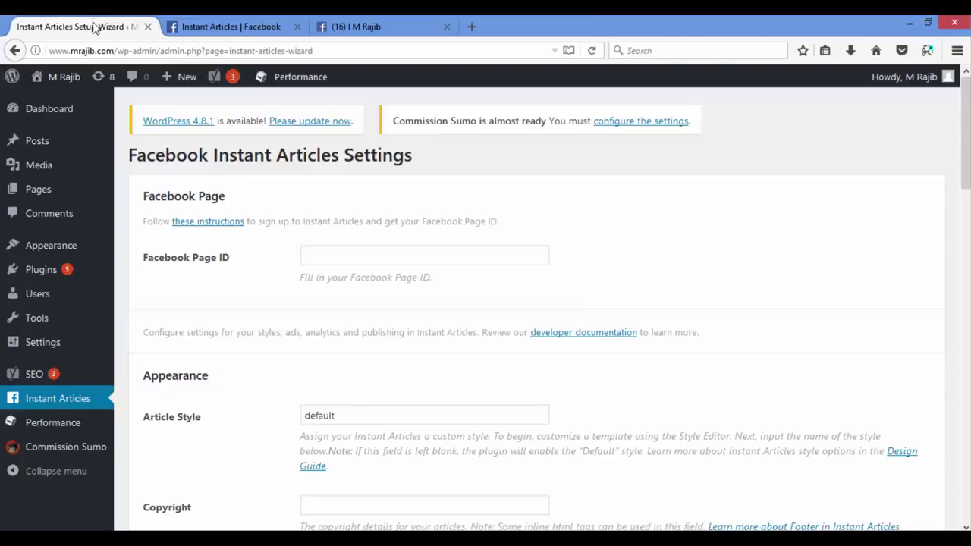
mouse_move(57, 77)
right_click(51, 103)
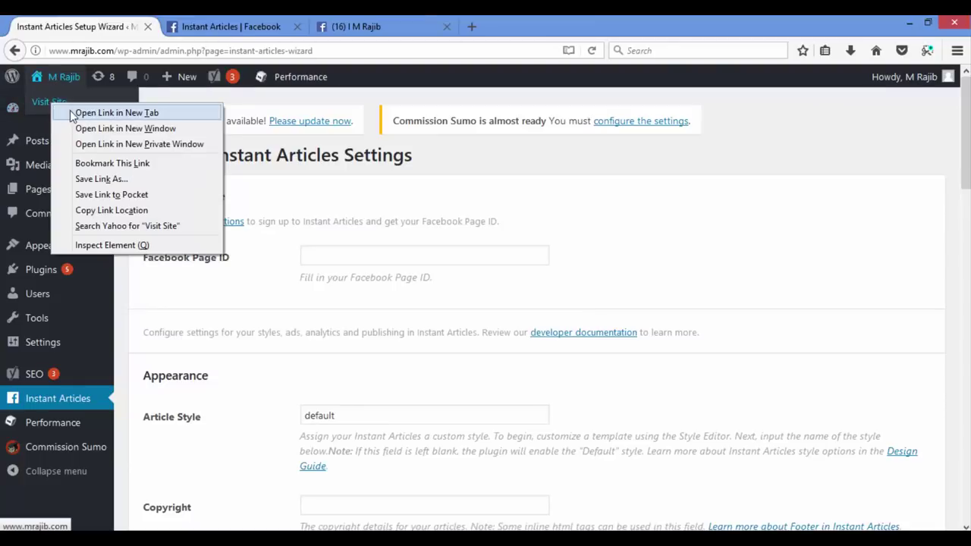
left_click(74, 113)
left_click(223, 22)
left_click(225, 47)
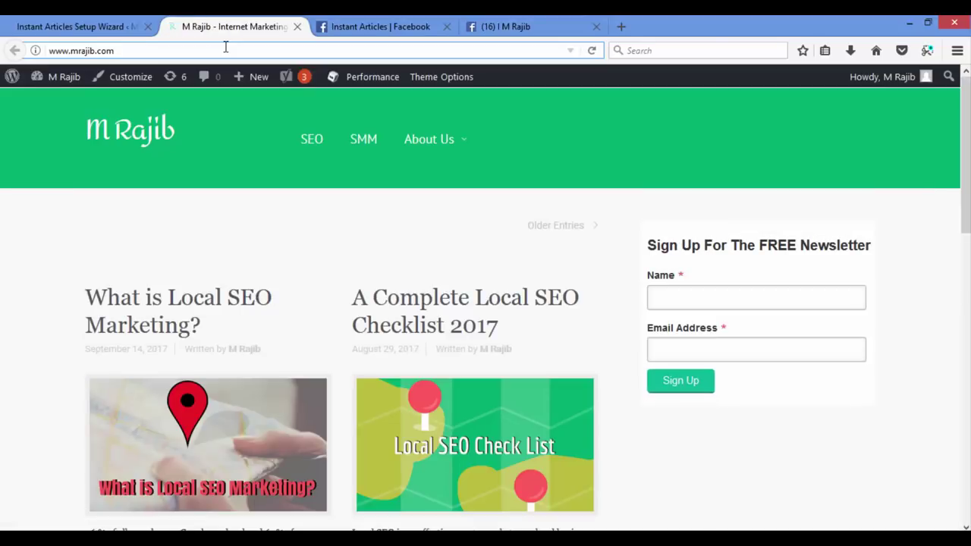
type("/f")
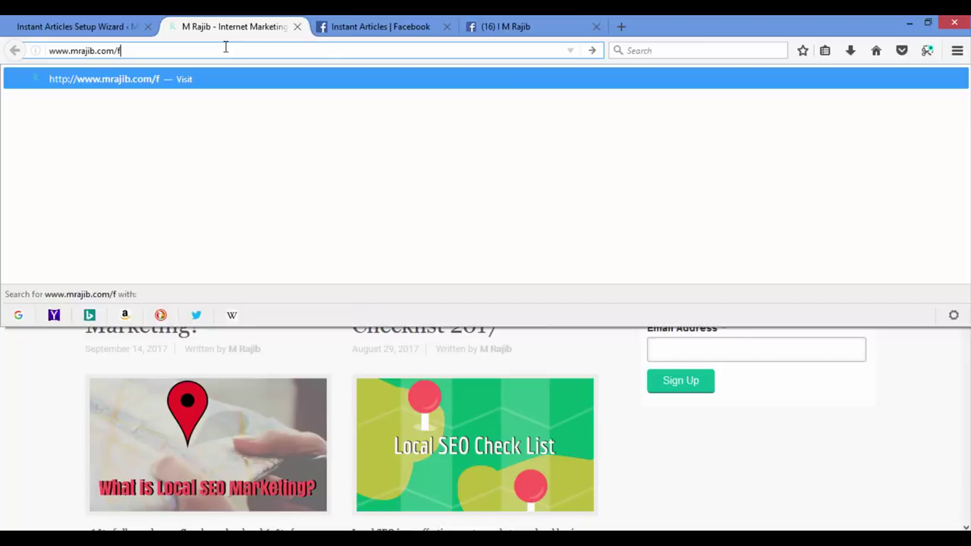
type("eed/")
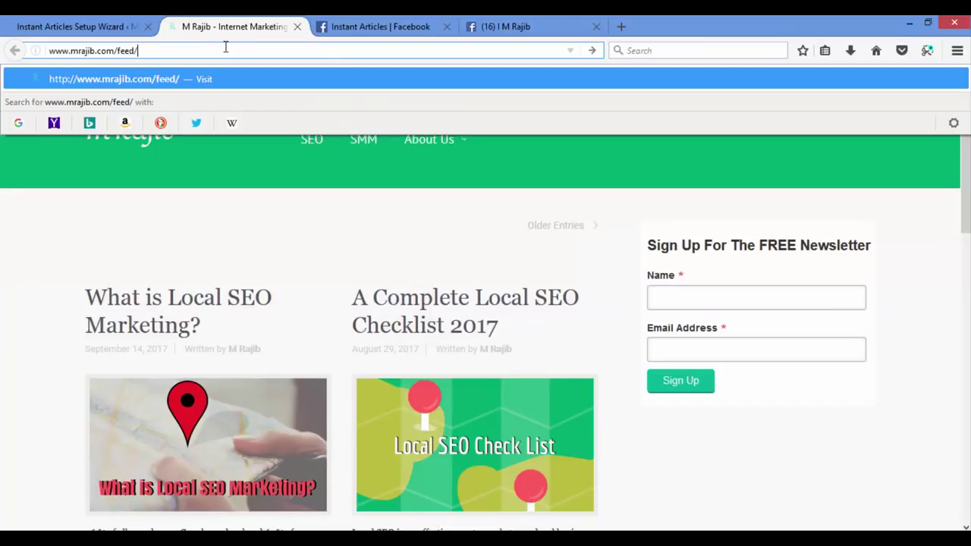
type("instant")
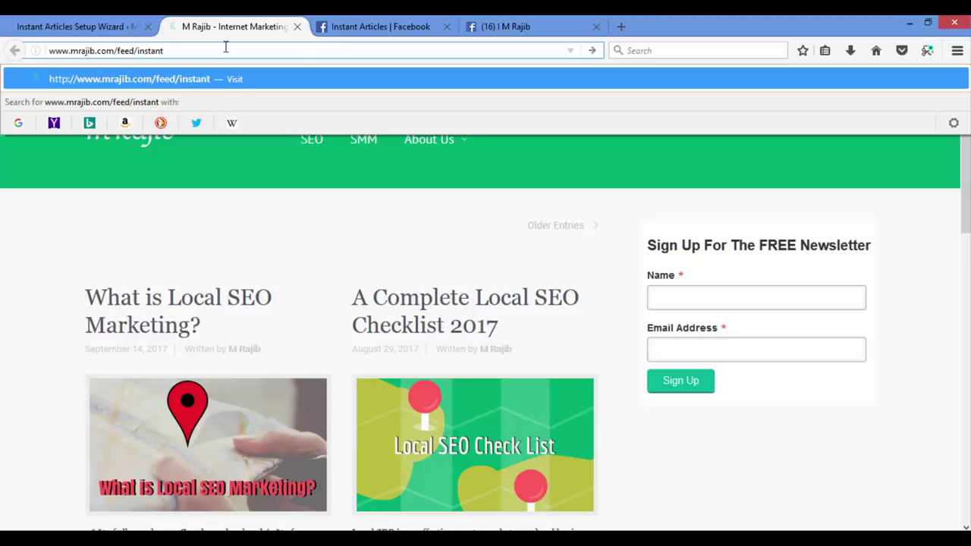
type("-art")
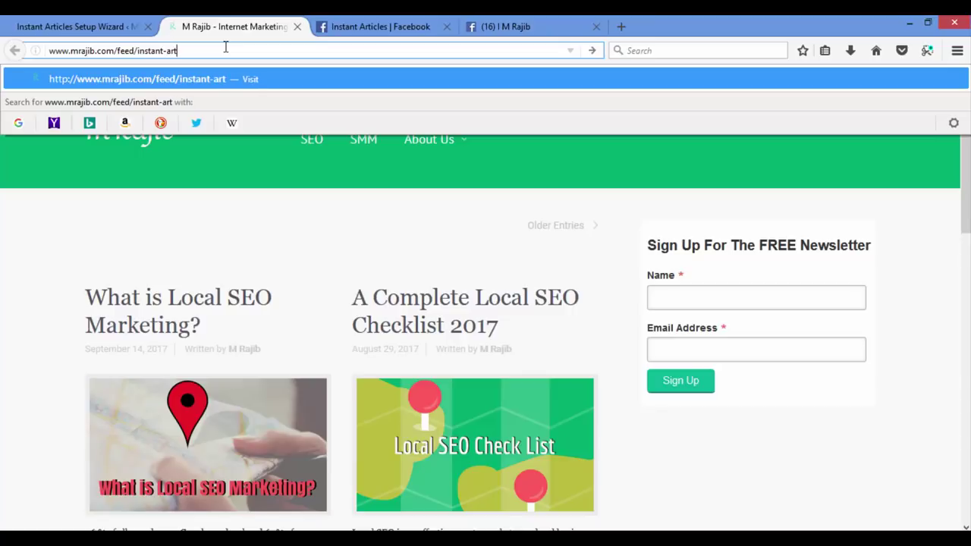
type("icles")
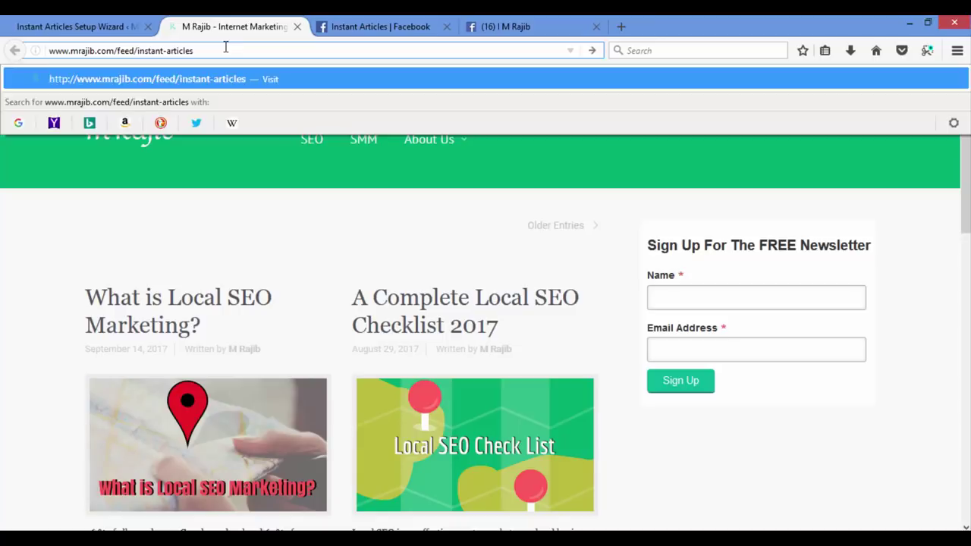
key("Return")
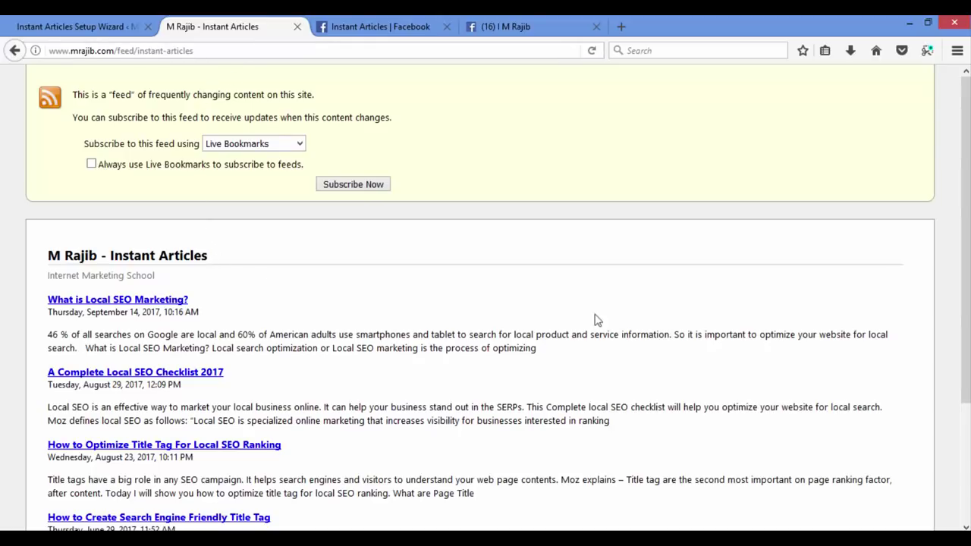
- Look through the Instant Articles feed, copy its full address and switch to Facebook's Instant Articles configuration page
scroll(520, 270, "down", 2)
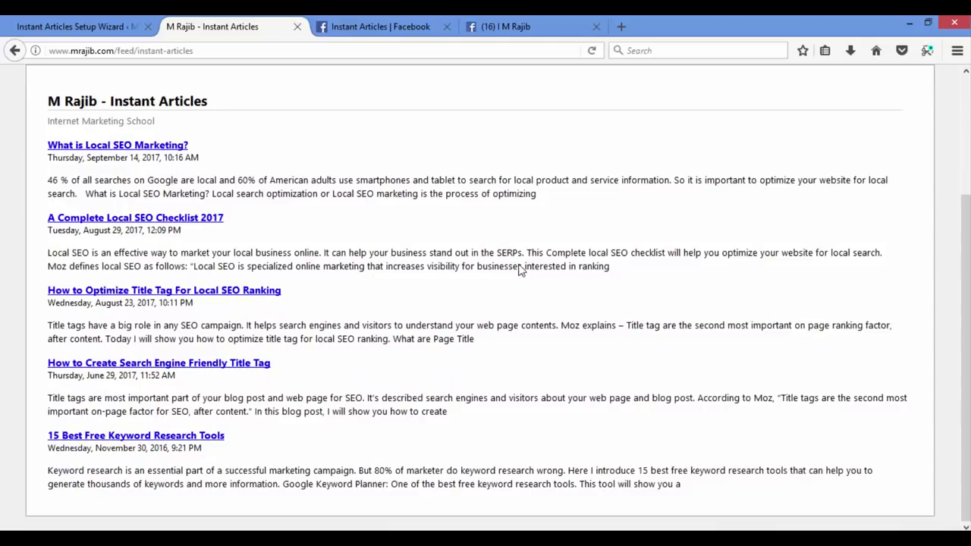
scroll(520, 266, "up", 2)
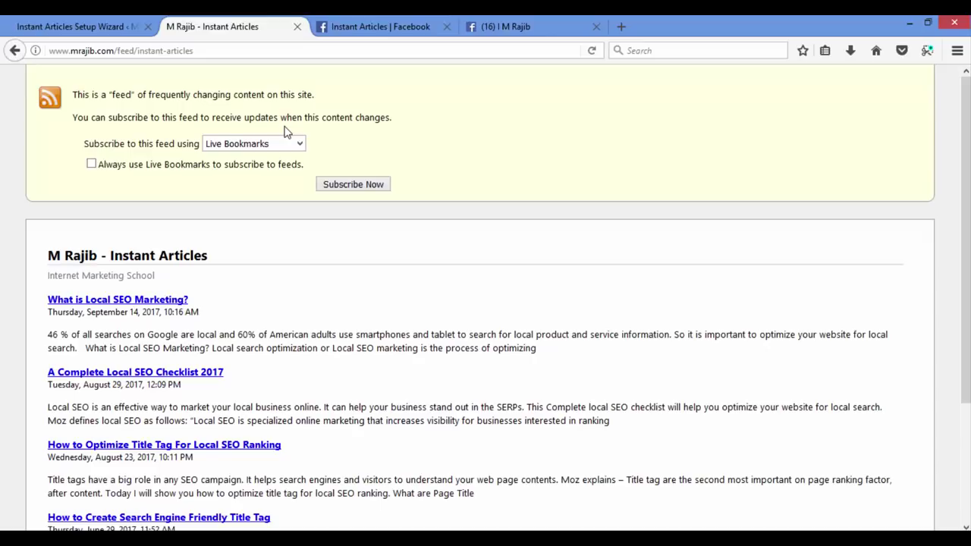
left_click(210, 51)
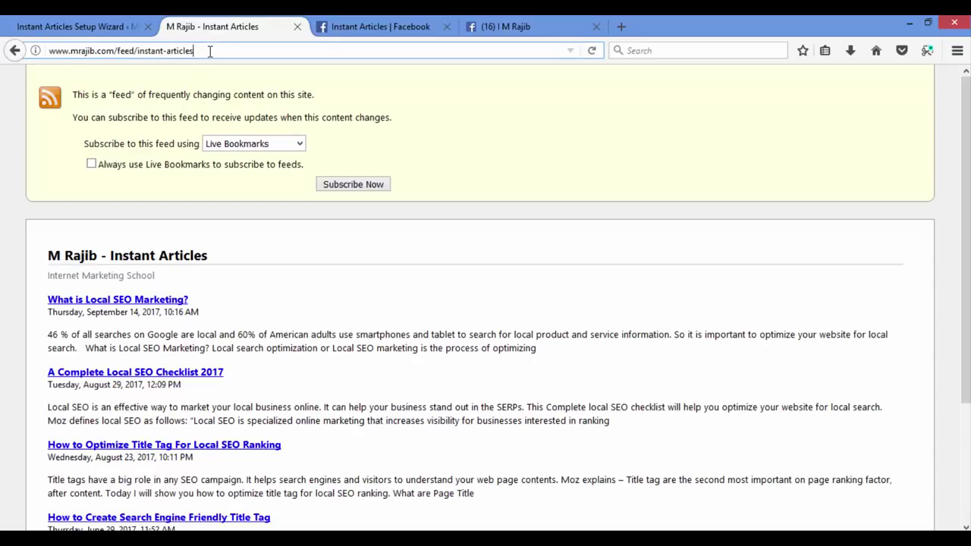
left_click_drag(209, 51, 36, 62)
key("ctrl+c")
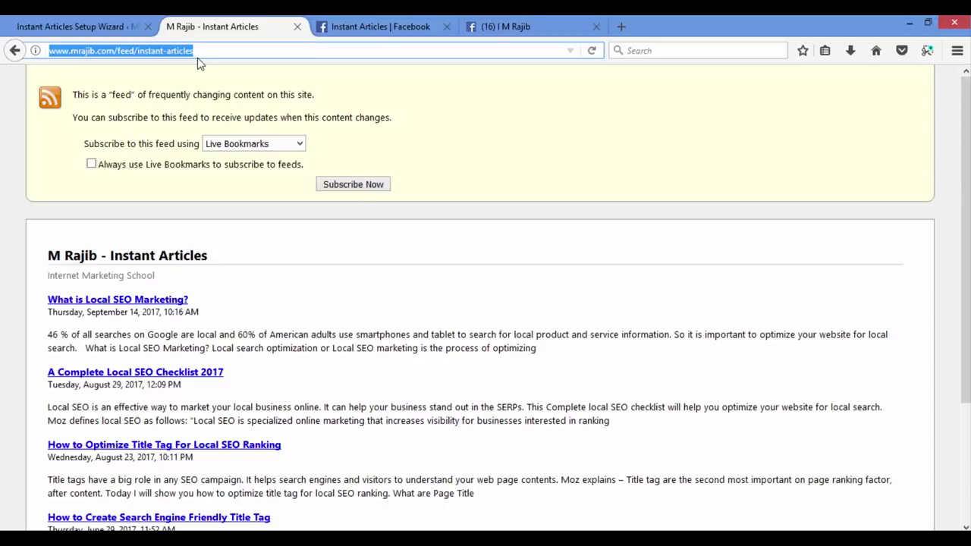
left_click(514, 31)
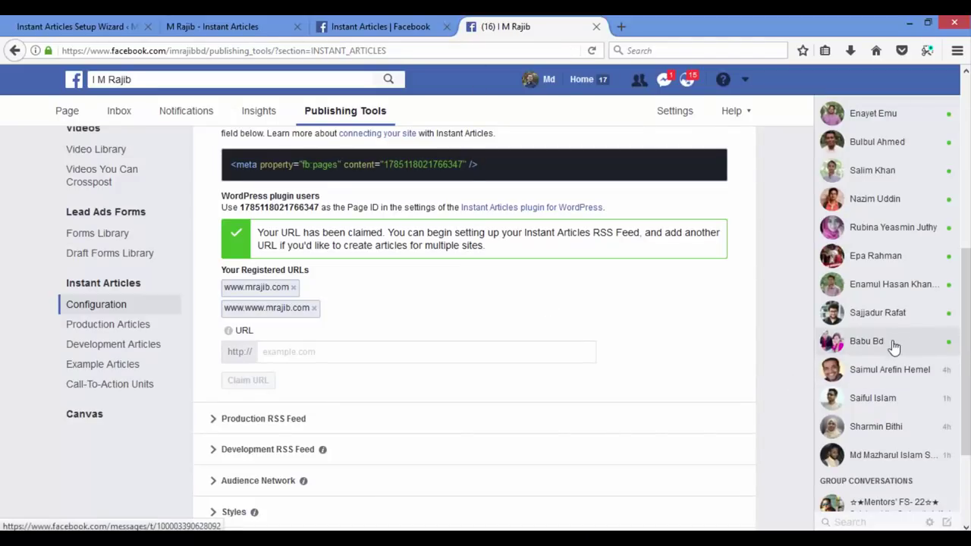
scroll(963, 326, "down", 2)
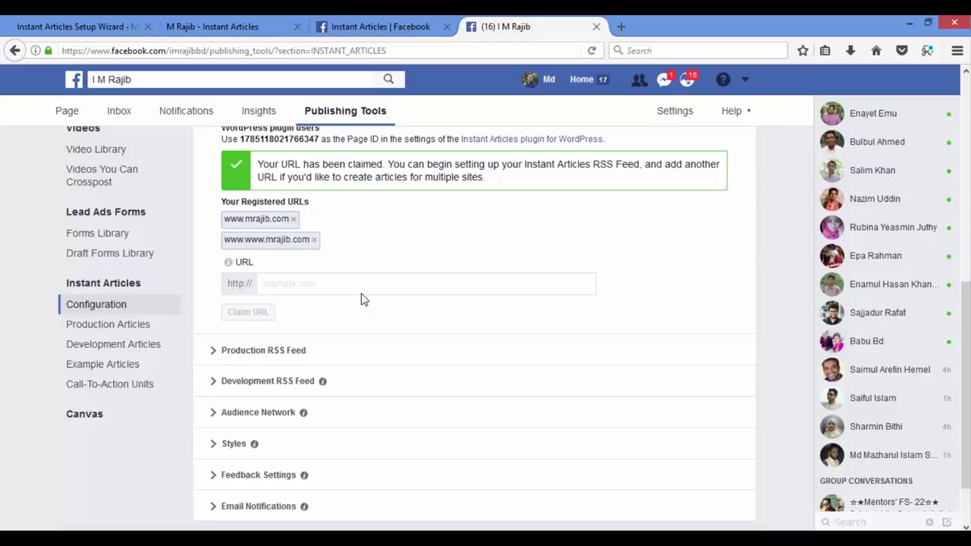
key("ctrl+v")
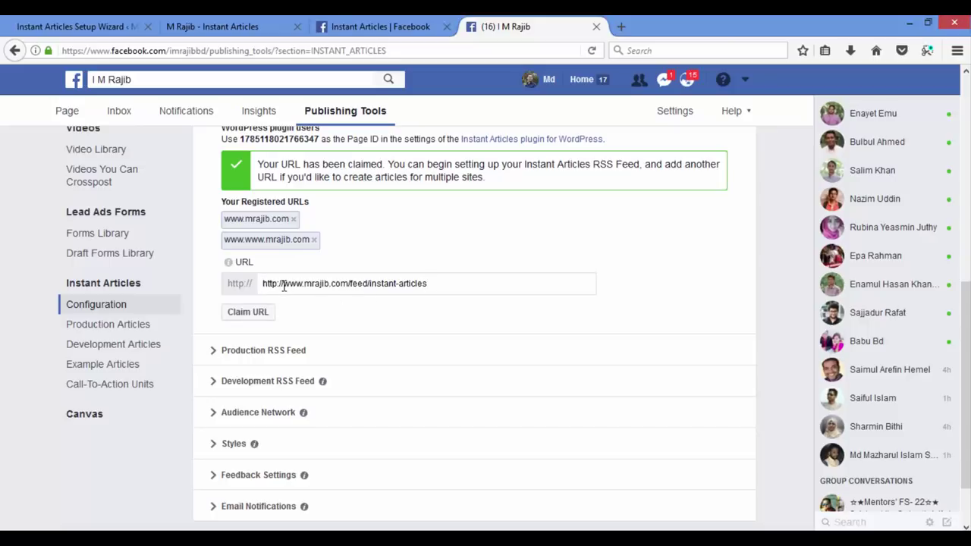
left_click_drag(284, 286, 257, 285)
key("BackSpace")
left_click(252, 317)
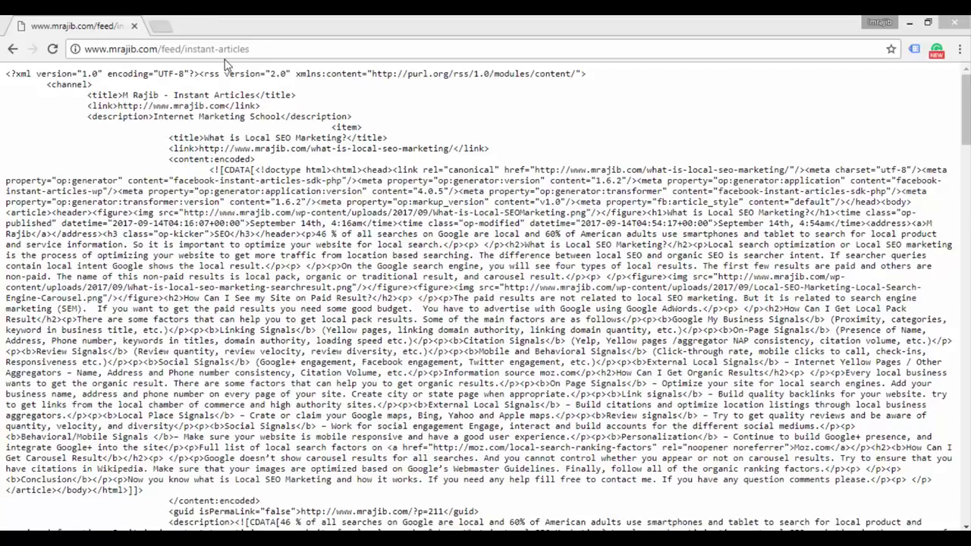
left_click_drag(278, 49, 79, 49)
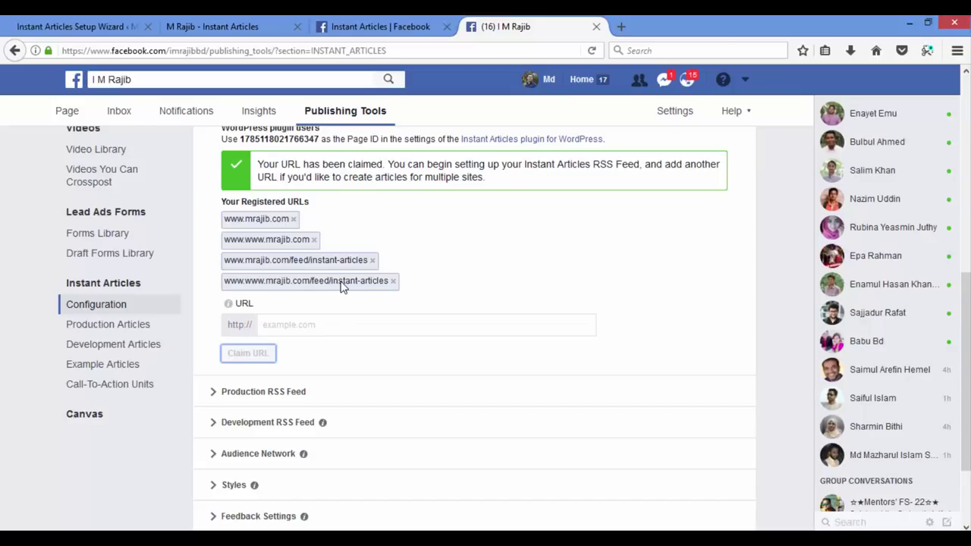
- Copy the Page ID given for WordPress plugin users in the Connect Your Site section
scroll(967, 284, "up", 2)
scroll(967, 285, "up", 2)
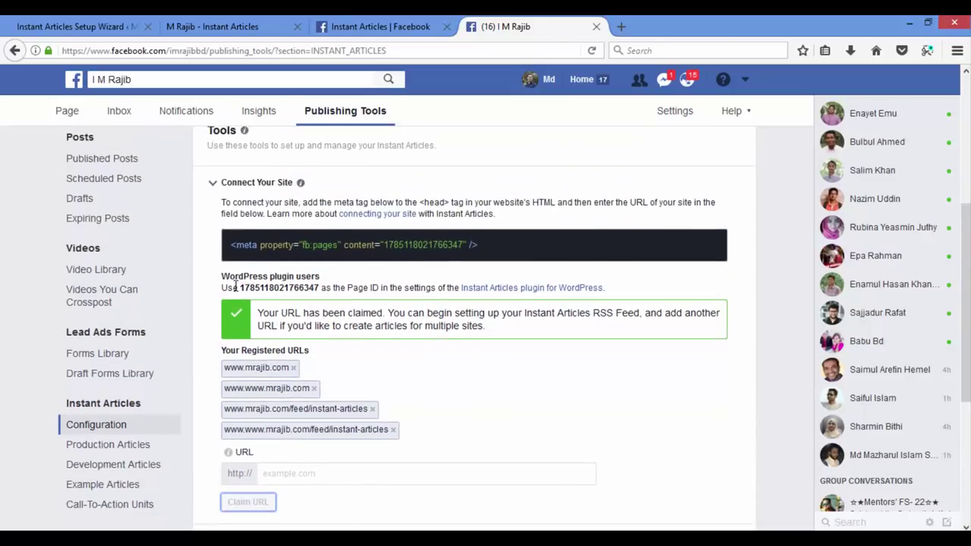
left_click_drag(239, 288, 316, 288)
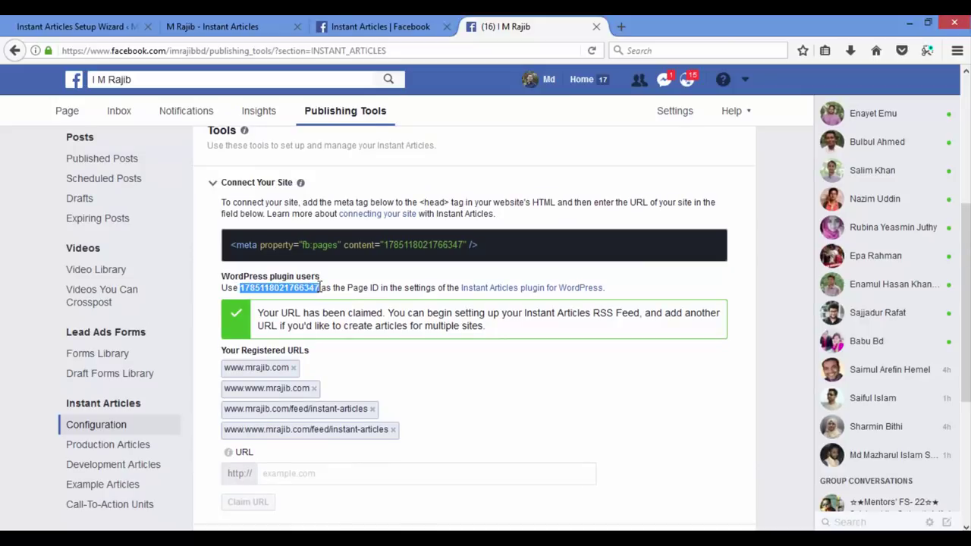
right_click(306, 291)
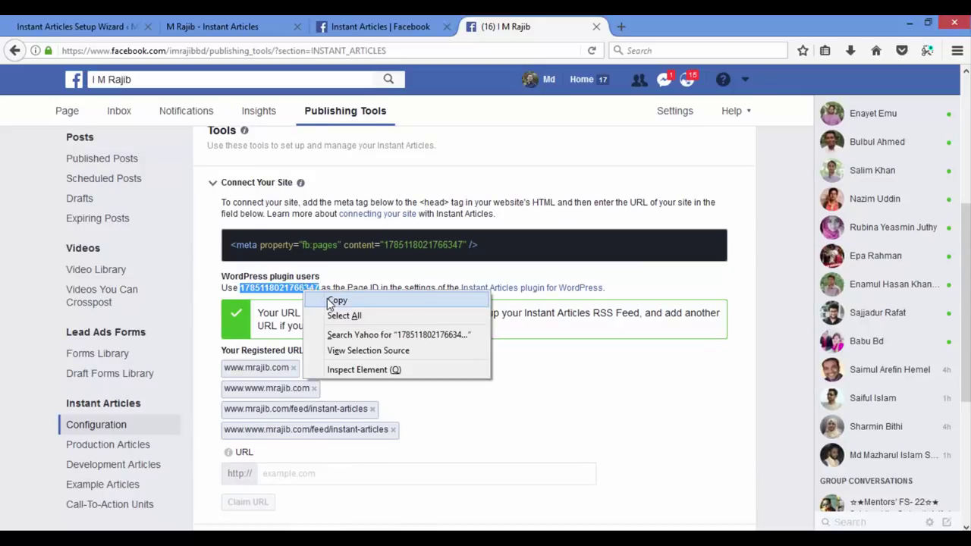
left_click(328, 301)
- Switch to the WordPress Instant Articles settings and paste the copied ID as the Facebook Page ID
left_click(82, 27)
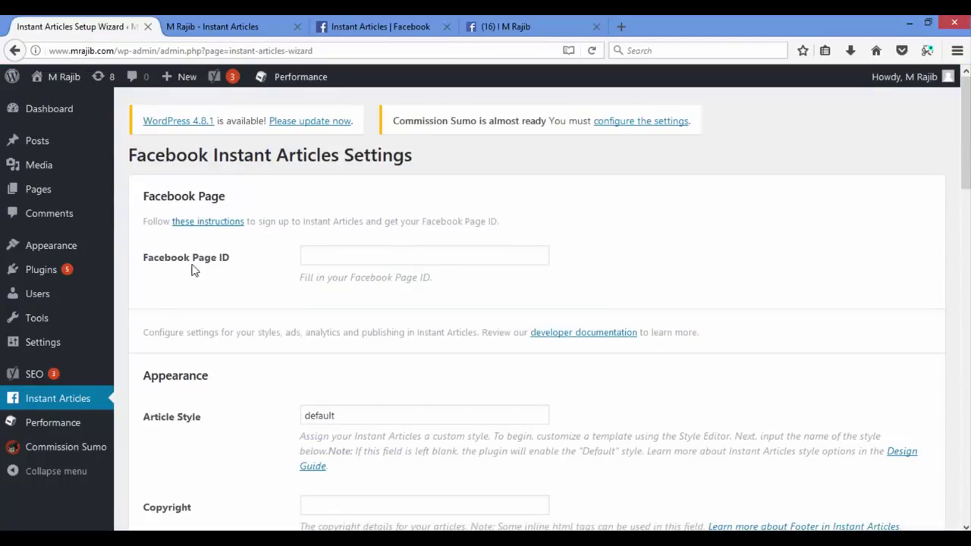
left_click(347, 253)
right_click(348, 255)
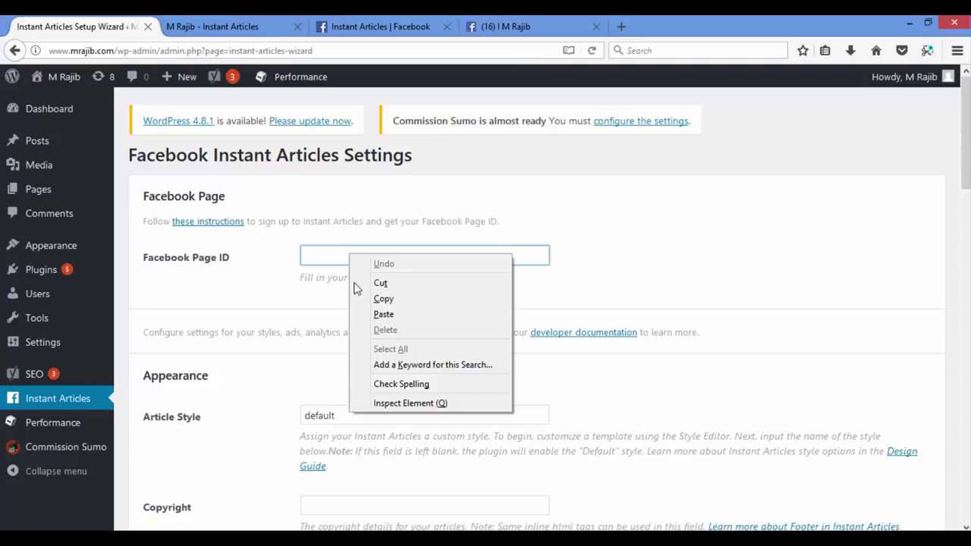
left_click(382, 314)
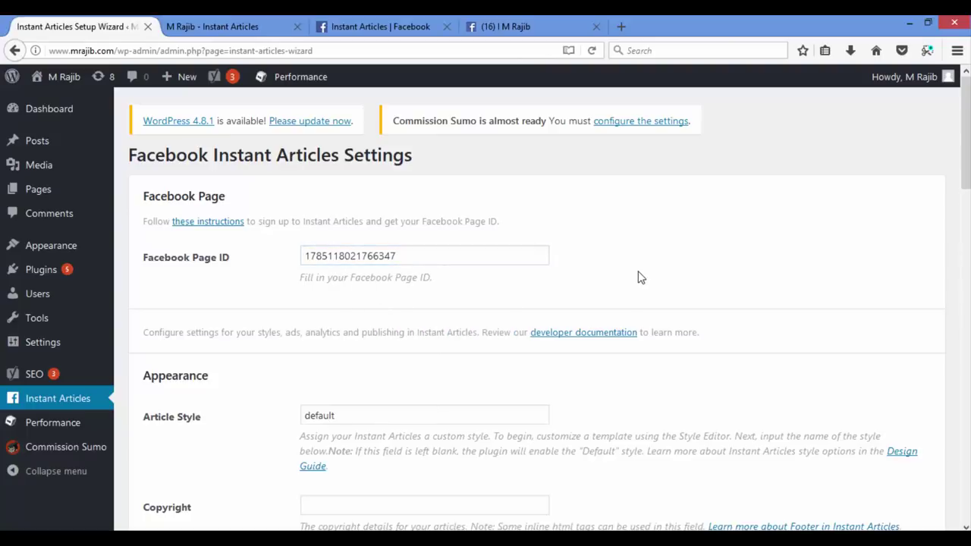
- Set the Ad Type to Facebook Audience Network and save the Instant Articles settings
scroll(262, 171, "down", 5)
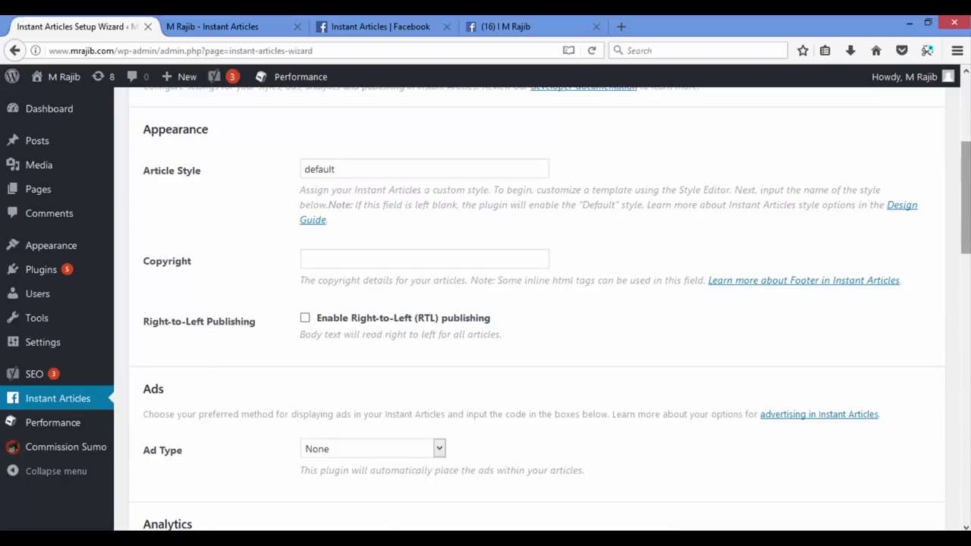
scroll(965, 212, "down", 2)
scroll(965, 212, "down", 3)
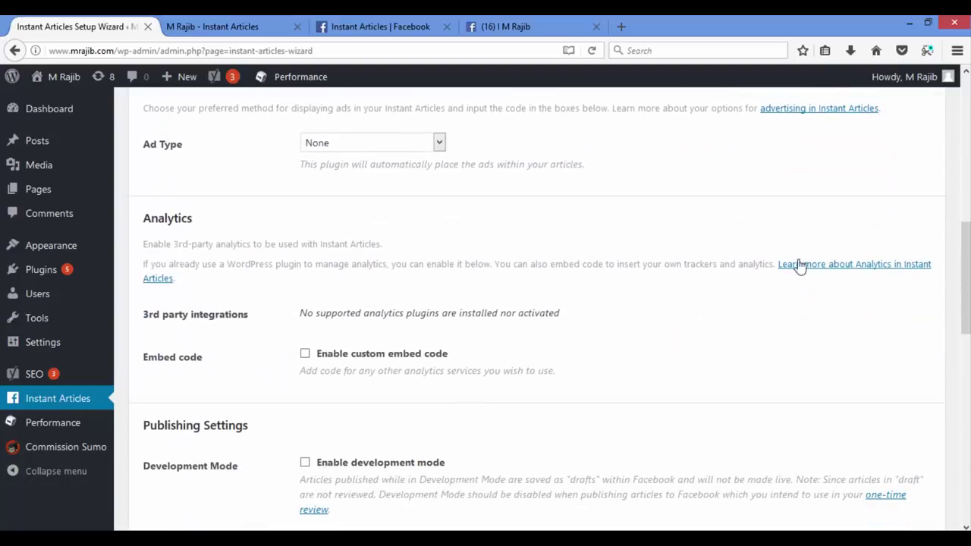
left_click(438, 147)
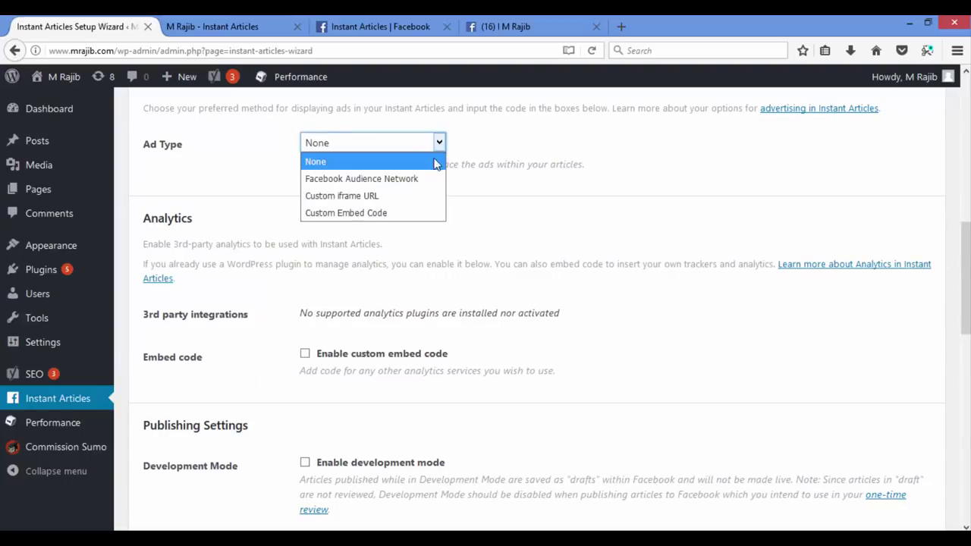
left_click(370, 179)
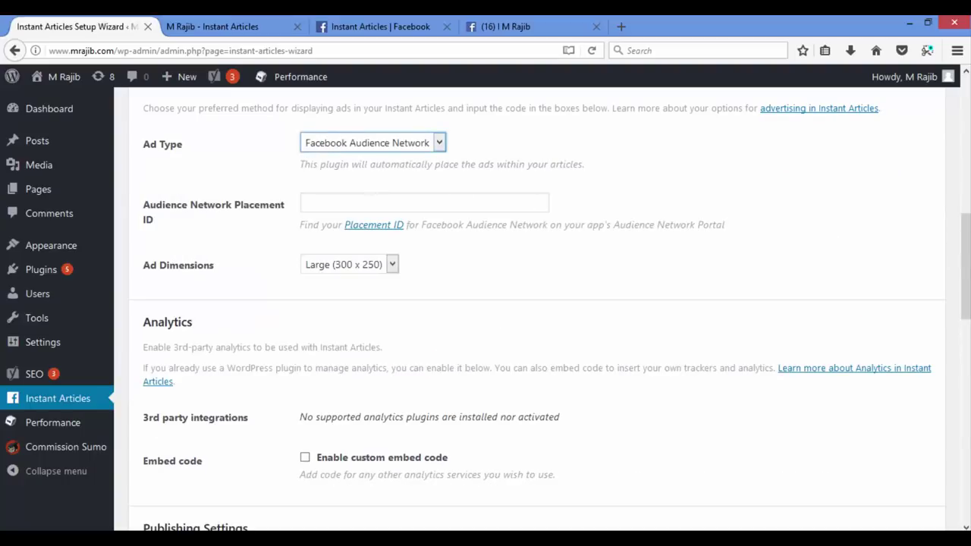
scroll(374, 187, "down", 3)
scroll(844, 457, "down", 8)
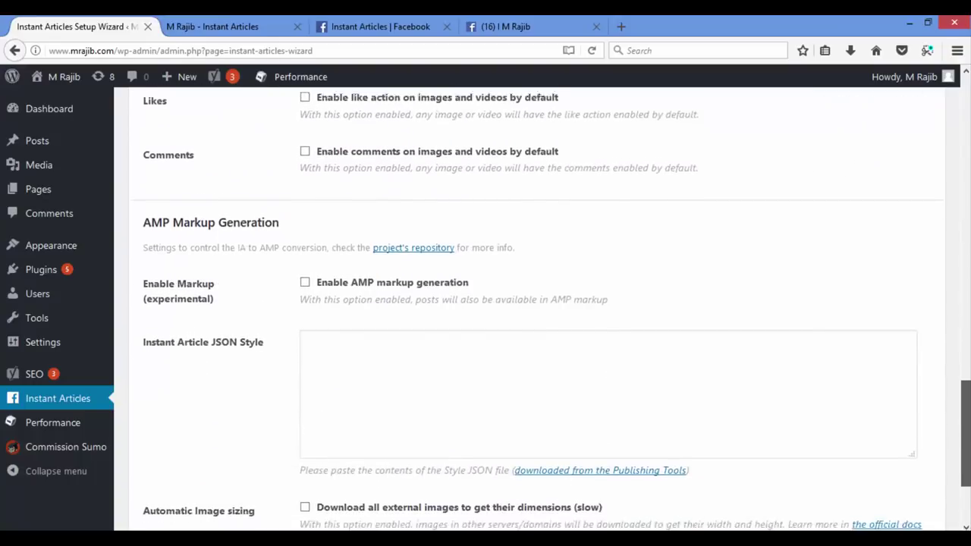
left_click(176, 452)
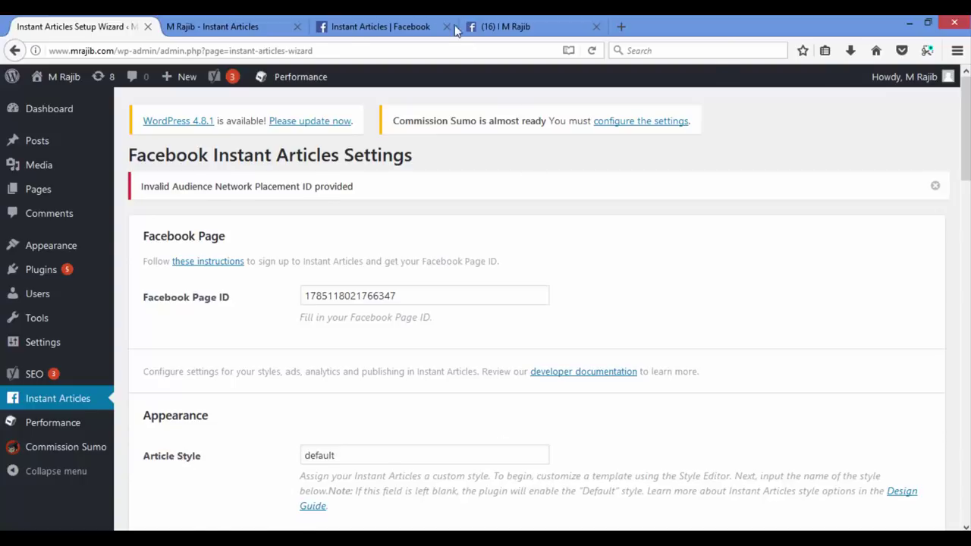
- Return to Facebook's Instant Articles configuration and examine the Production RSS Feed section, leaving it collapsed
left_click(501, 26)
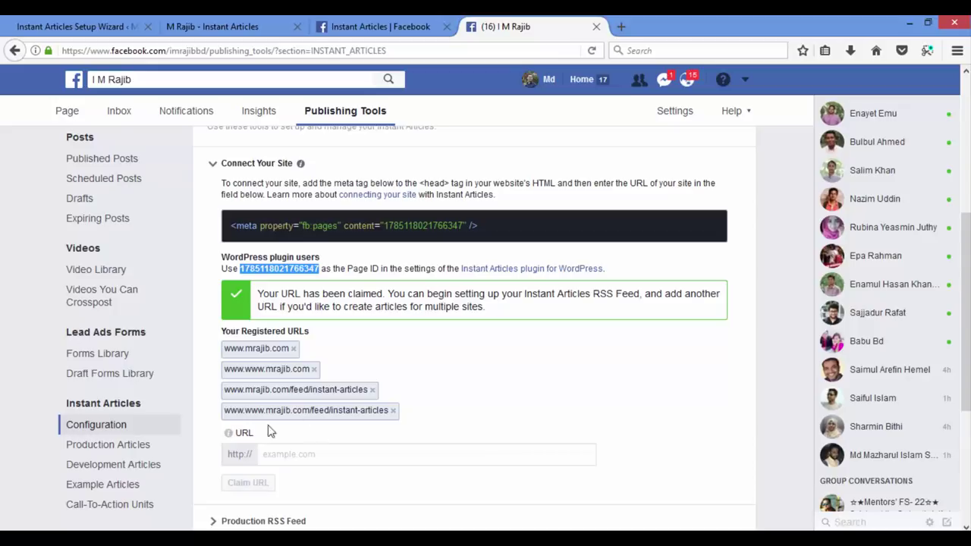
scroll(965, 311, "down", 2)
scroll(965, 311, "down", 3)
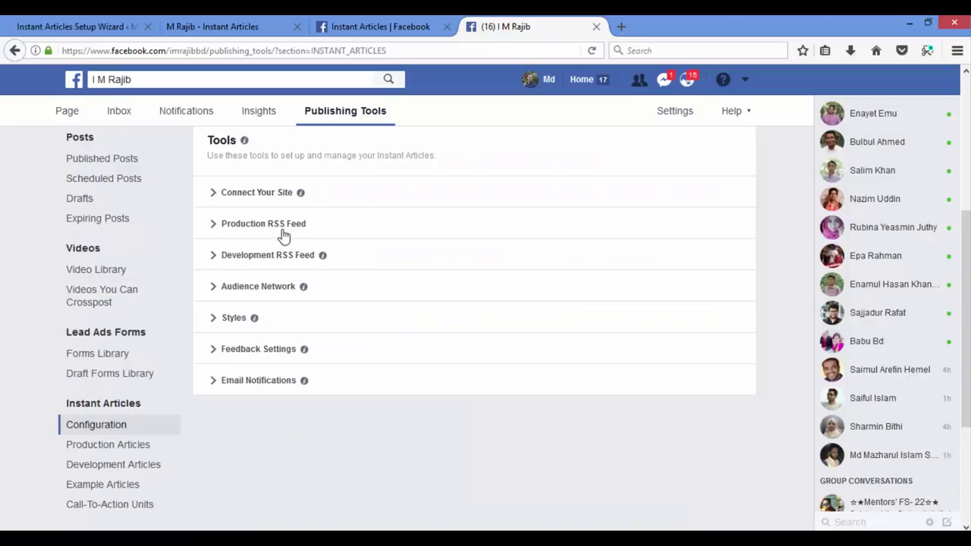
left_click(217, 231)
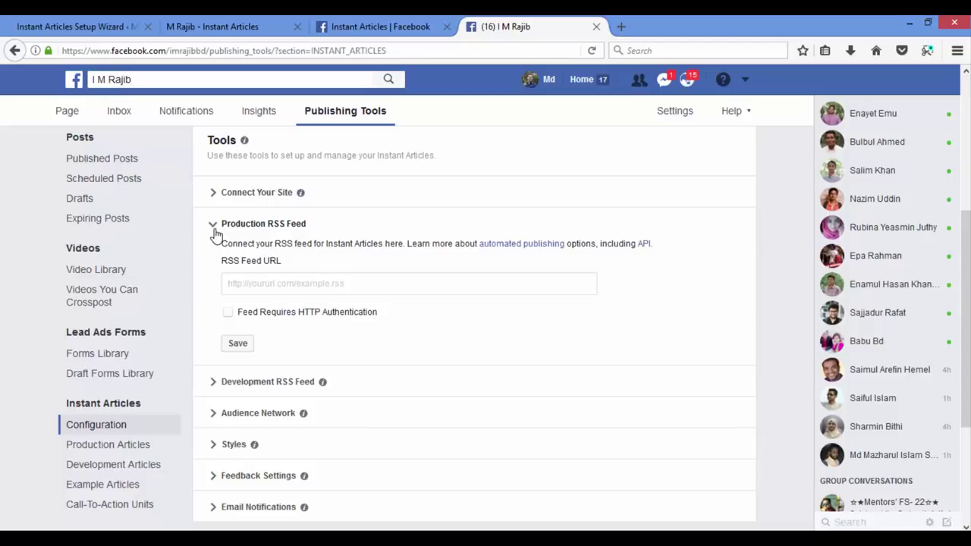
left_click(216, 233)
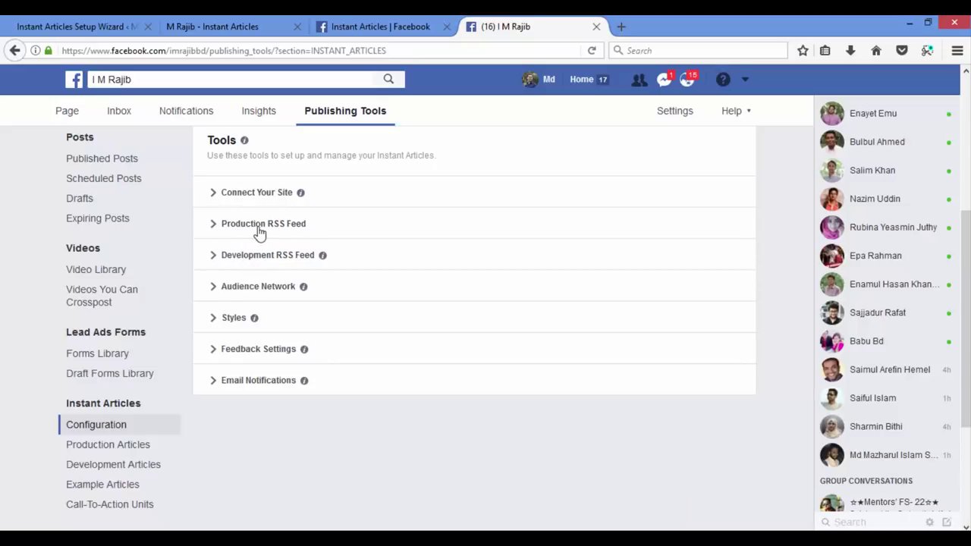
- Open the default style from the Styles section for editing and look through its article preview
left_click(215, 322)
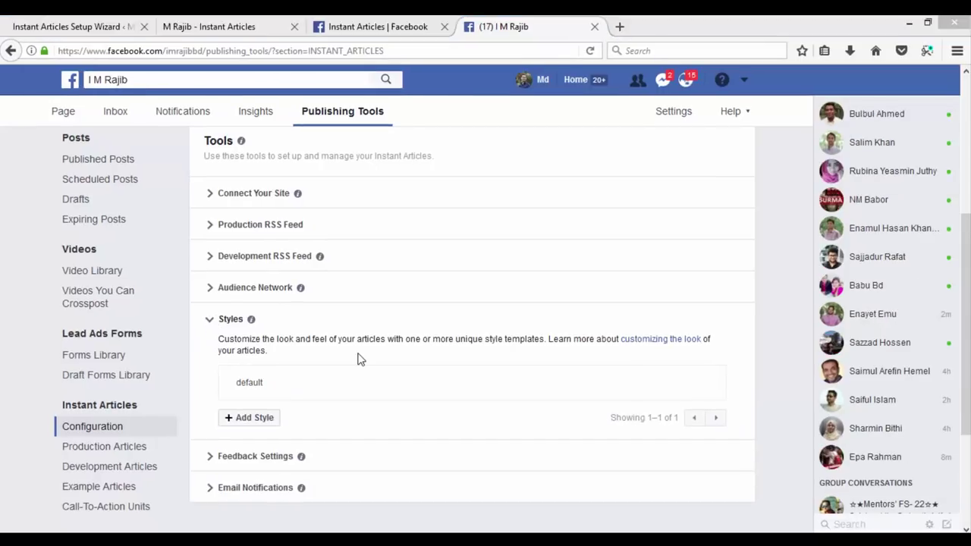
left_click(251, 388)
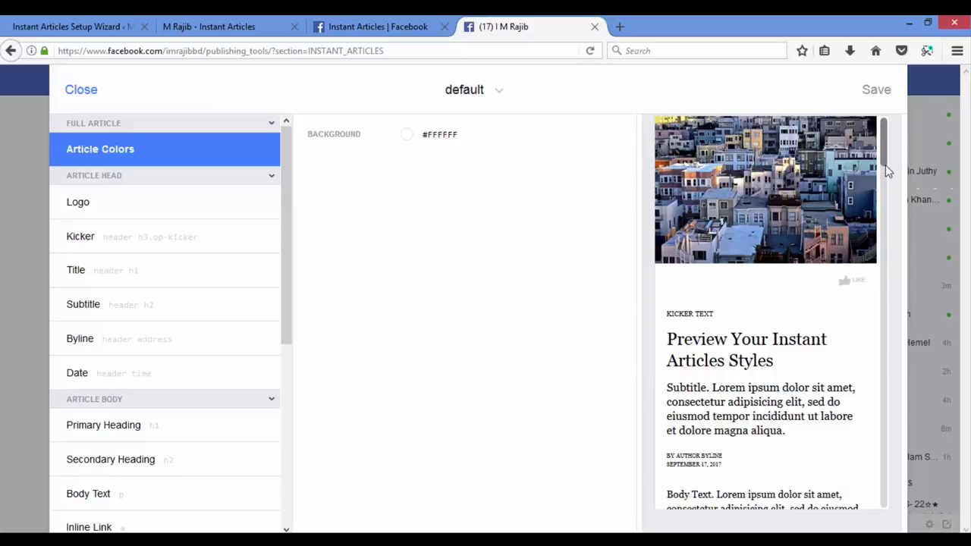
scroll(886, 455, "down", 2)
left_click_drag(879, 181, 892, 134)
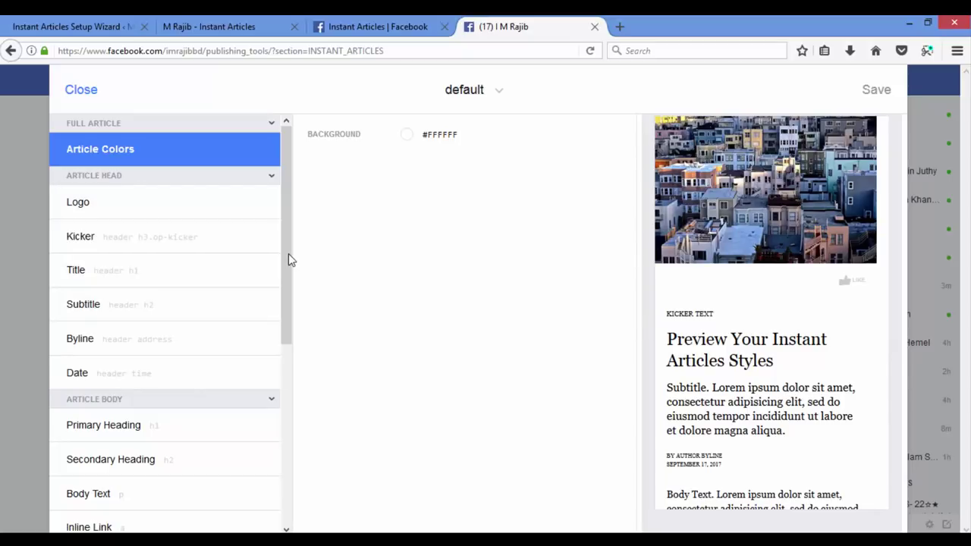
- Check the logo image requirements and upload the mrajiblogo PNG from the Desktop as the default style's logo
left_click(95, 216)
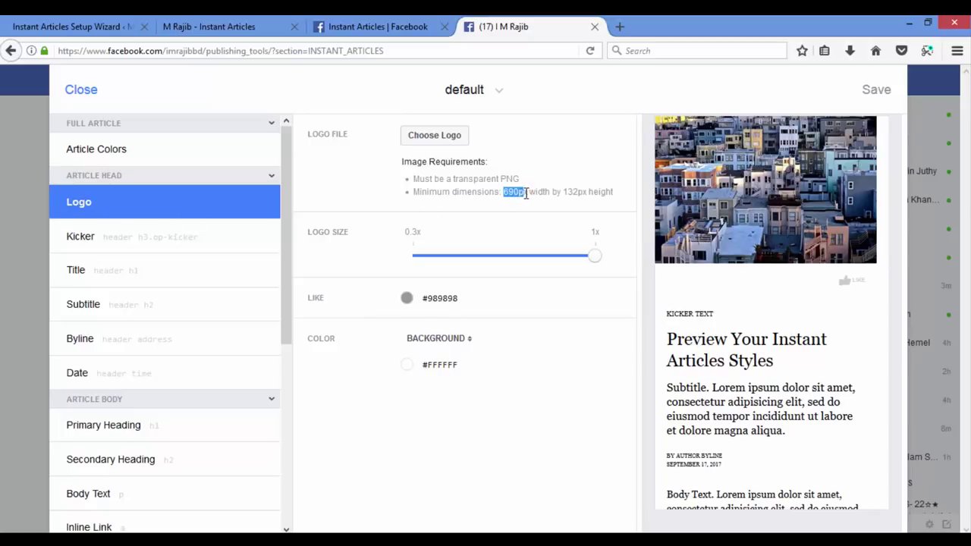
left_click_drag(565, 191, 578, 191)
left_click_drag(504, 191, 552, 193)
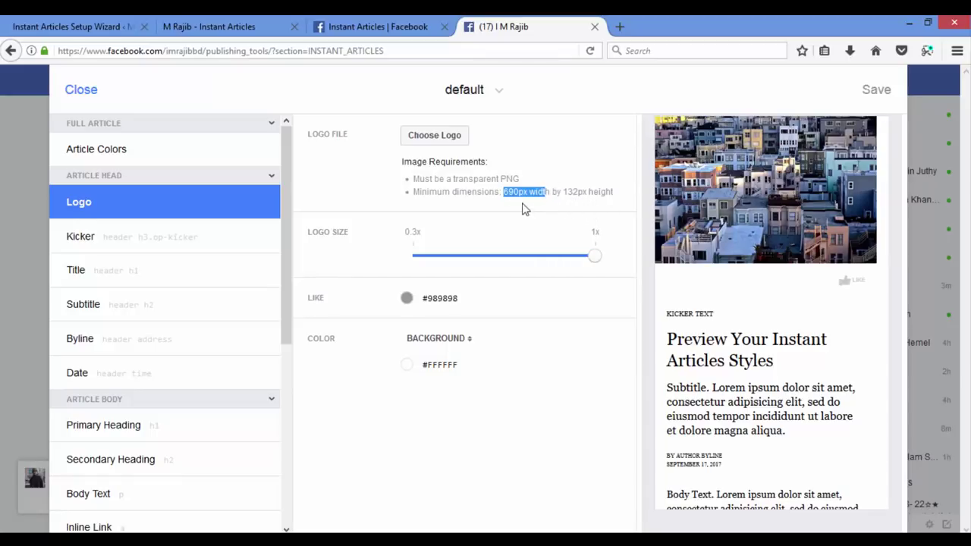
left_click(434, 144)
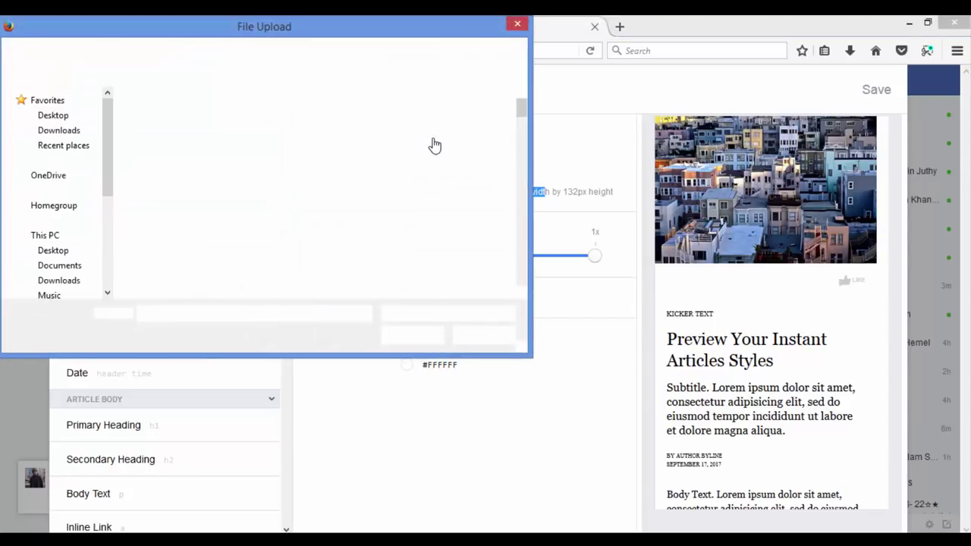
left_click(50, 115)
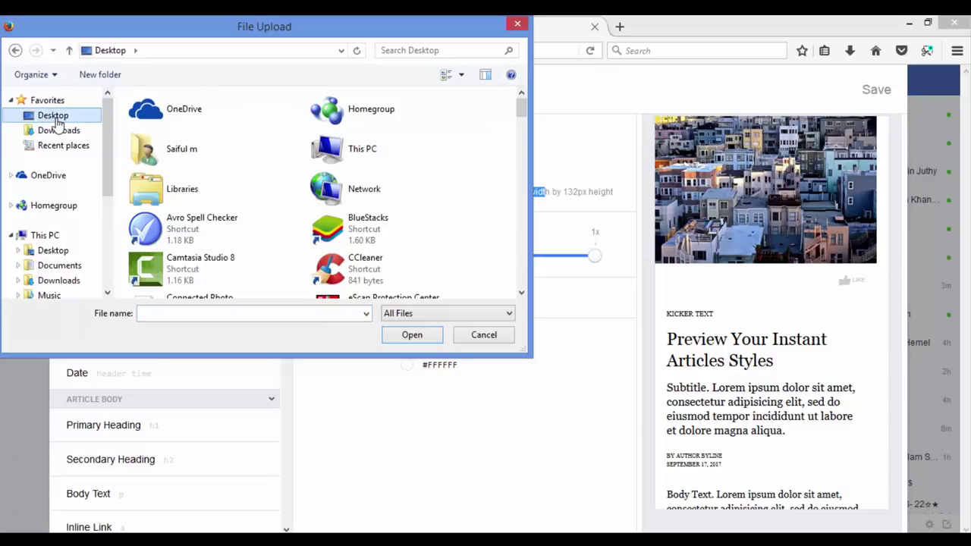
left_click_drag(523, 136, 535, 296)
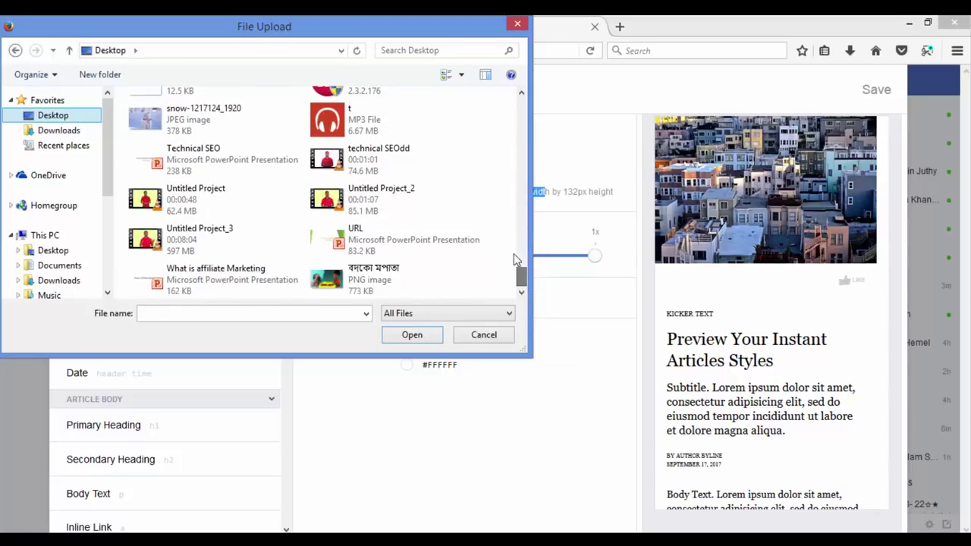
type("mrajiblogo")
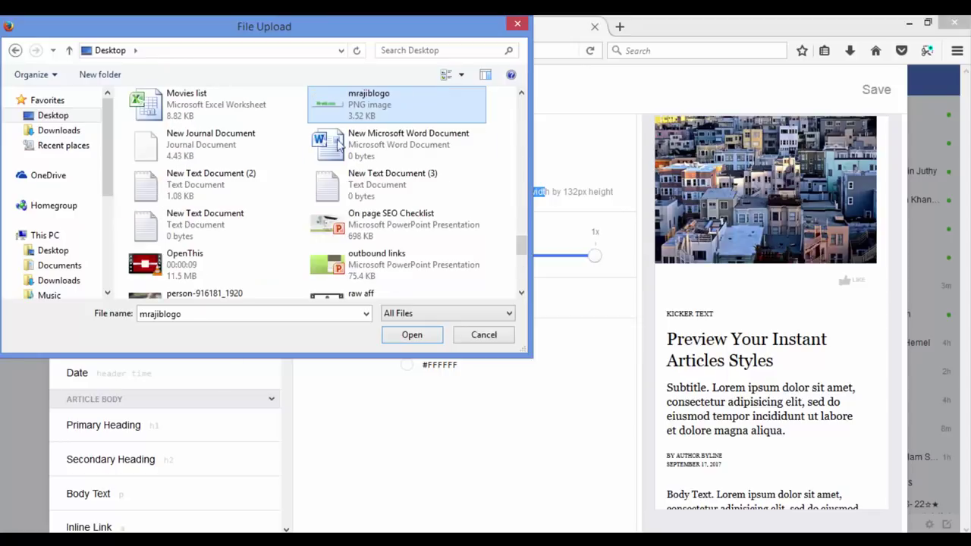
left_click(393, 343)
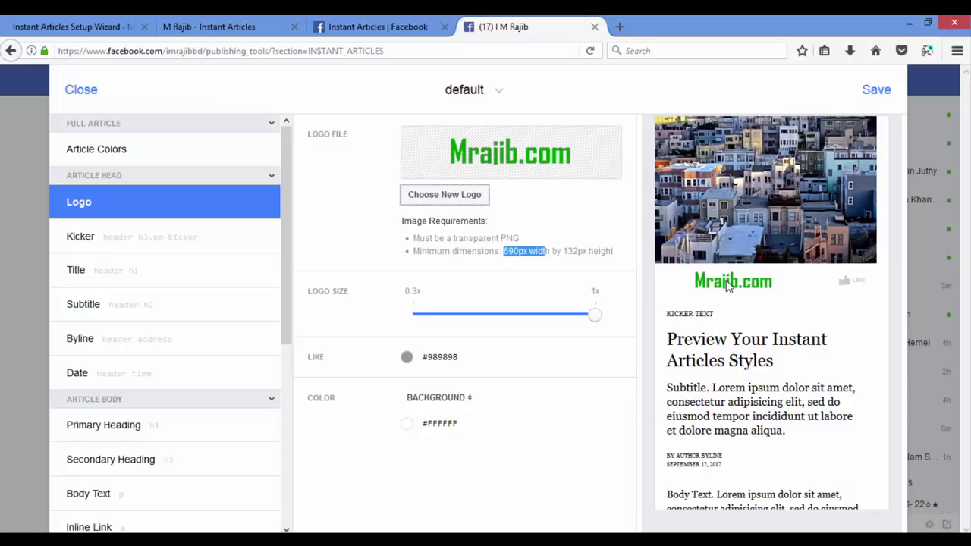
- Save the default style, close the style editor and collapse the Styles section
left_click(880, 93)
left_click(78, 97)
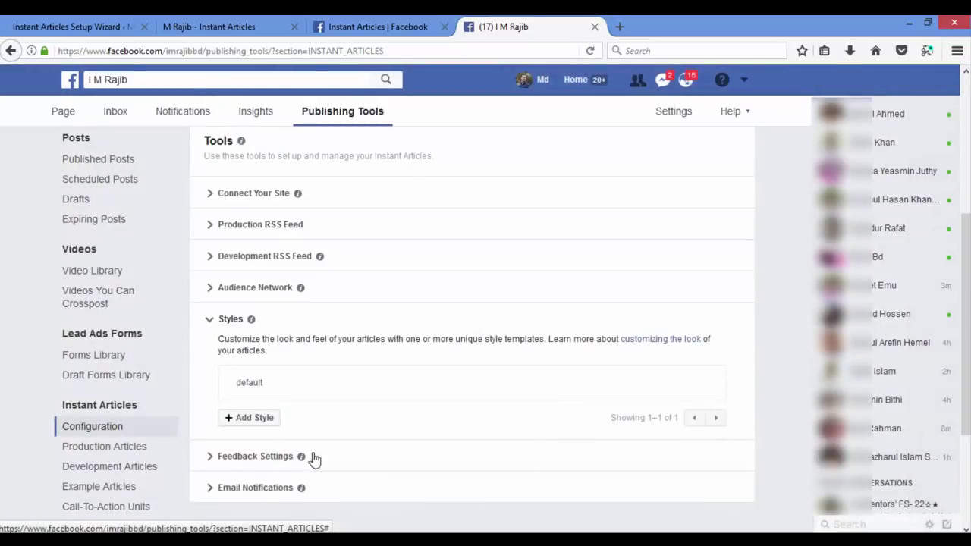
left_click(210, 323)
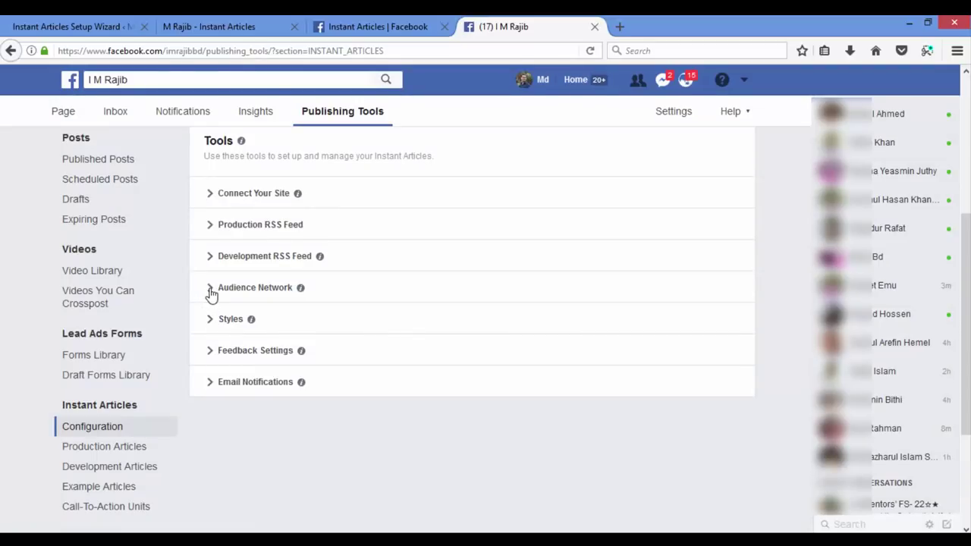
- Accept the Audience Network terms and policy and get started with Audience Network for the page's Instant Articles
left_click(212, 292)
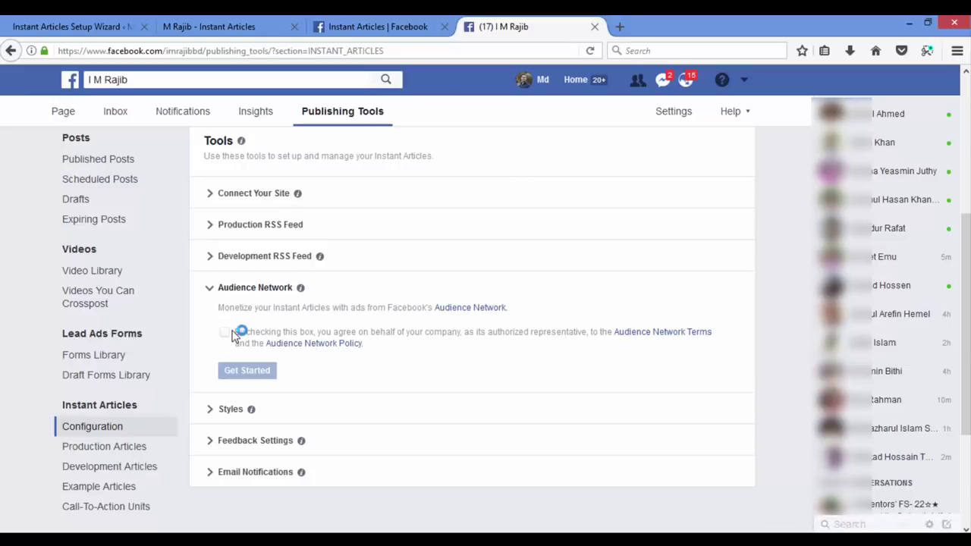
left_click(225, 333)
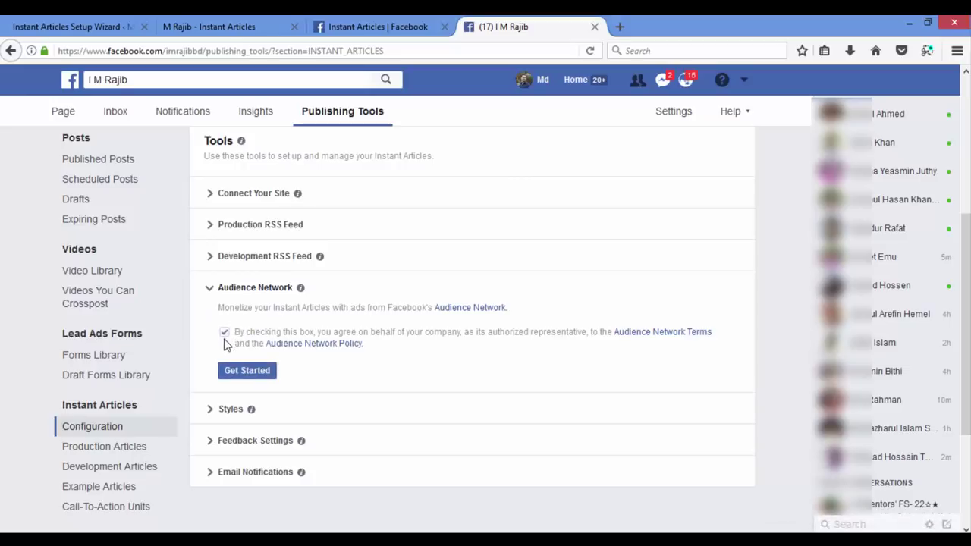
left_click(245, 379)
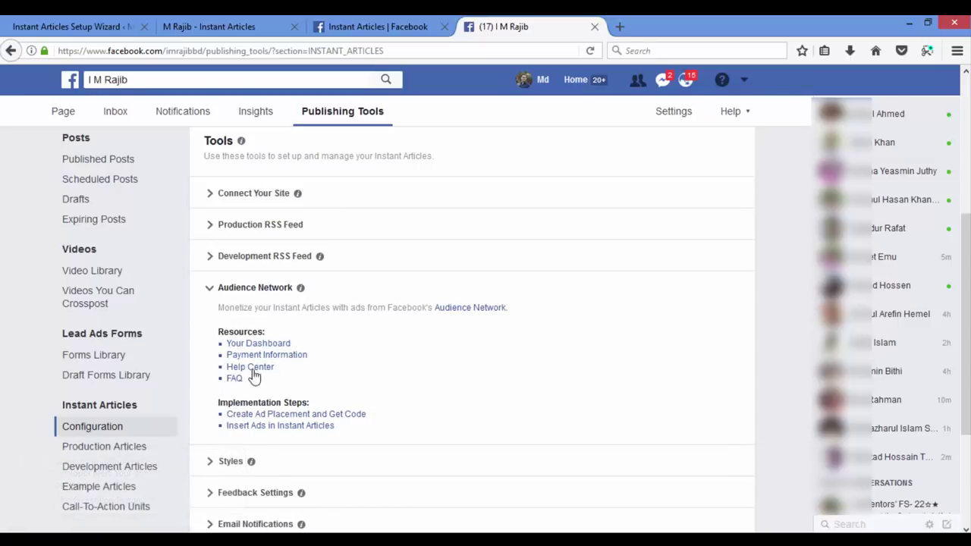
- Open the Audience Network dashboard, read the Audience Network Application alert and look over the app's main dashboard
left_click(256, 343)
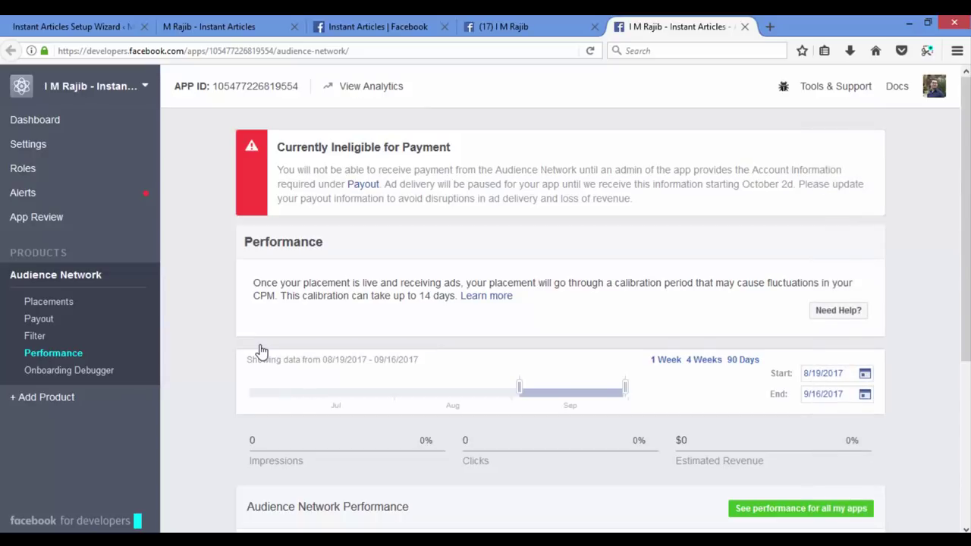
left_click(29, 196)
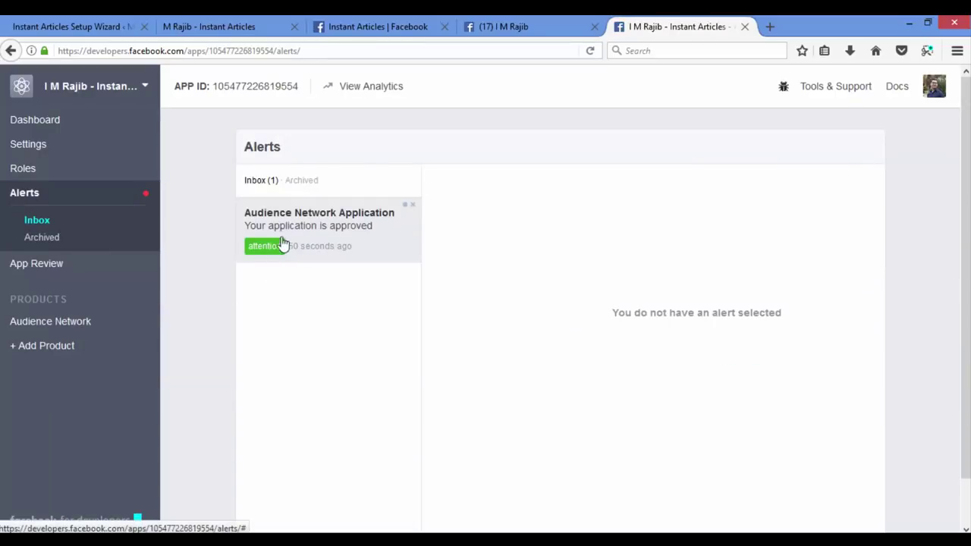
left_click(272, 245)
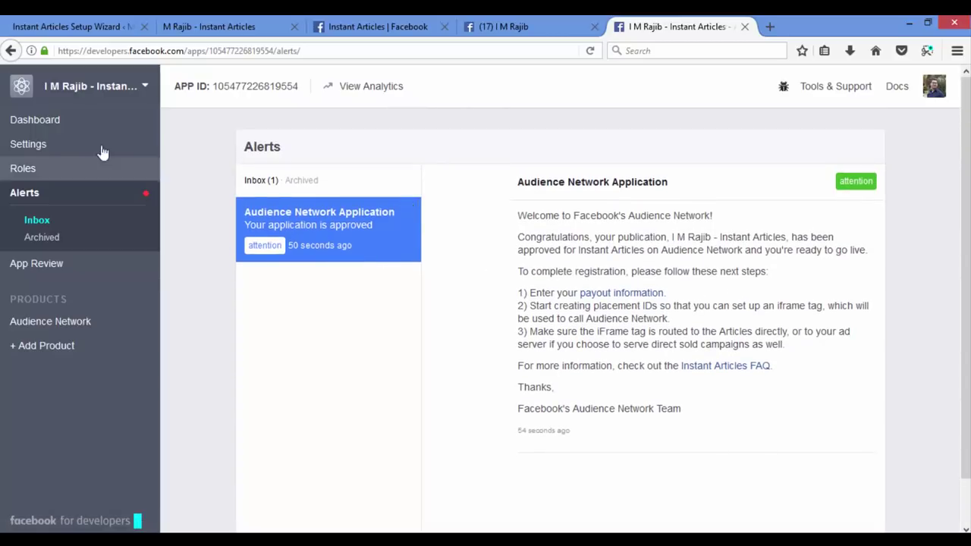
left_click(50, 129)
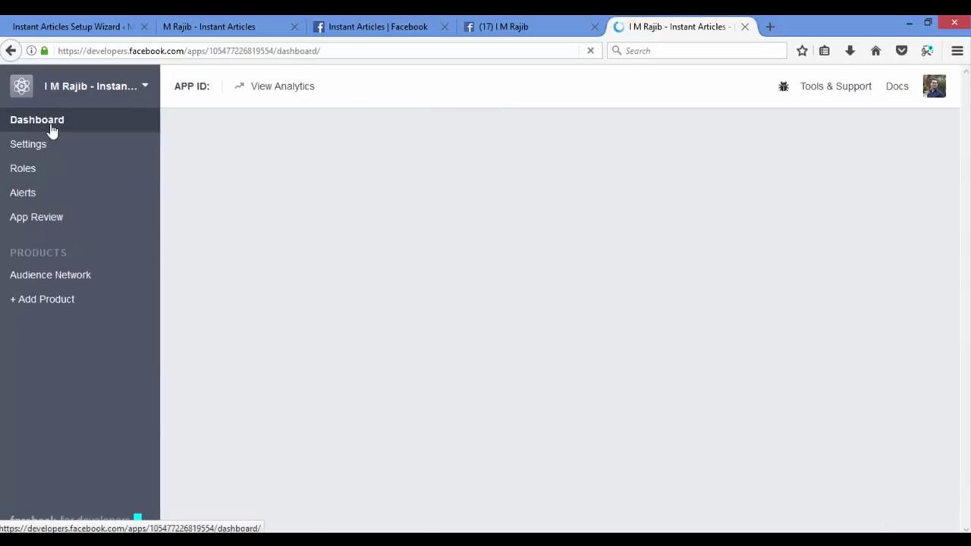
scroll(320, 180, "down", 2)
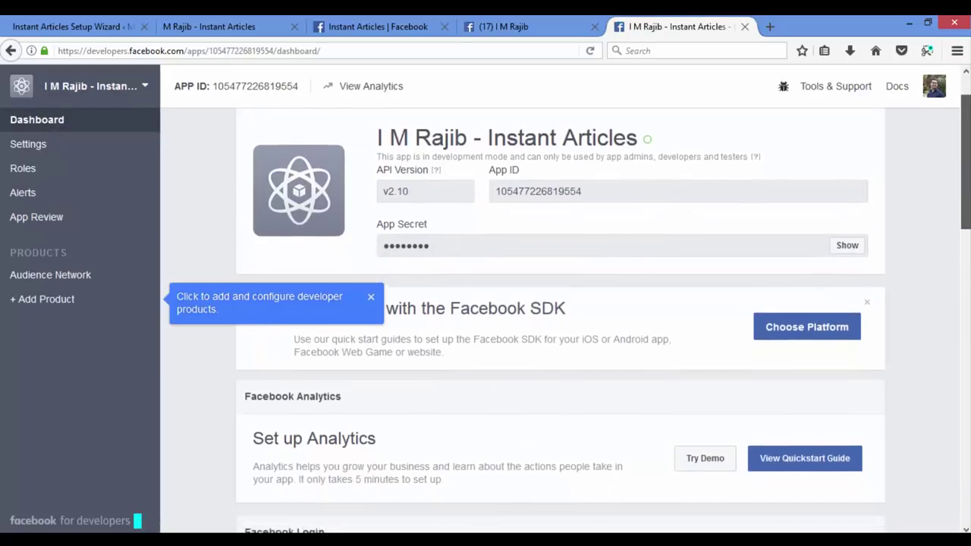
left_click(42, 149)
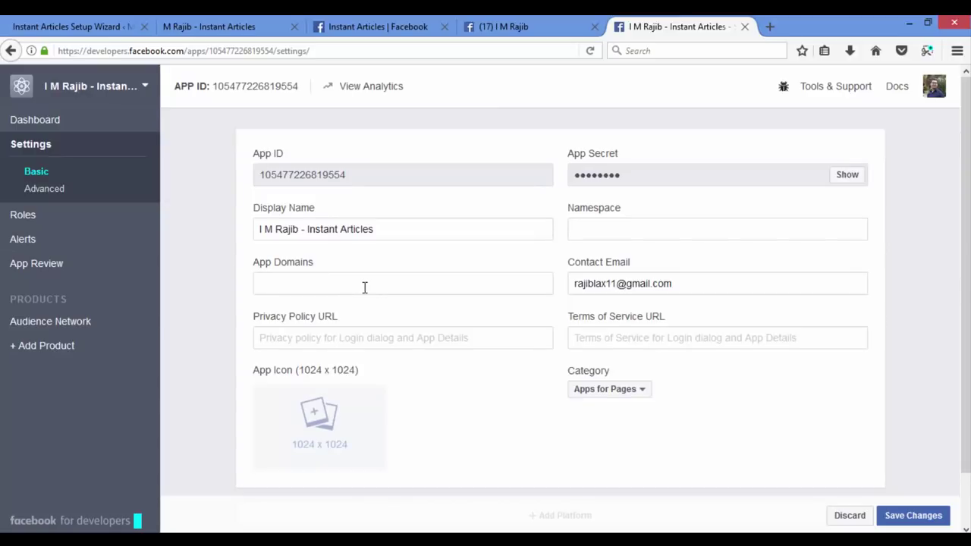
left_click(636, 227)
left_click_drag(570, 288, 612, 296)
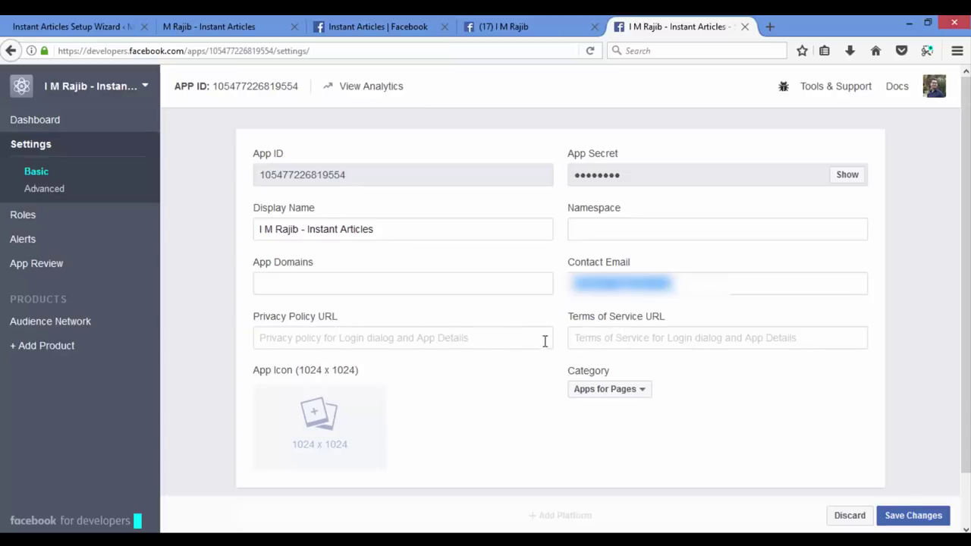
left_click(374, 290)
left_click(97, 28)
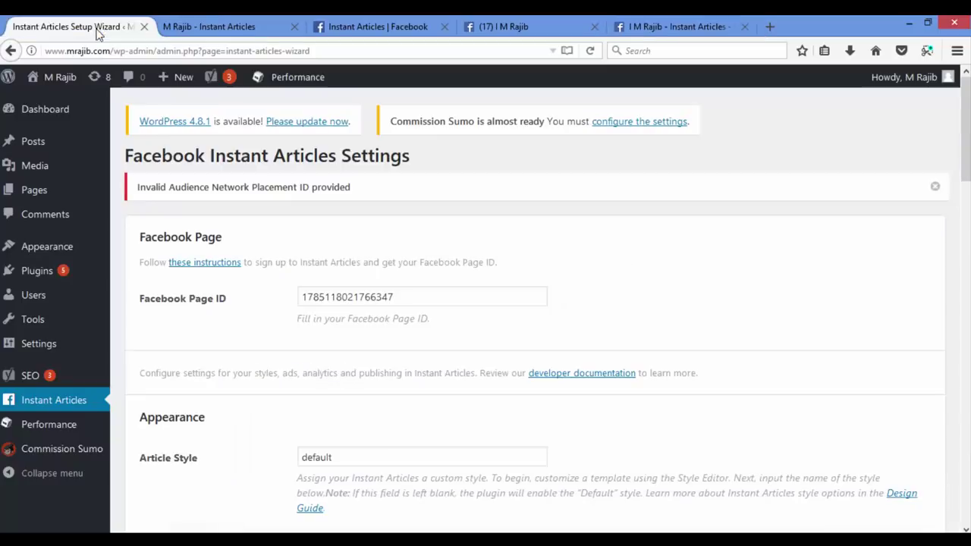
left_click_drag(110, 51, 44, 53)
key("ctrl+c")
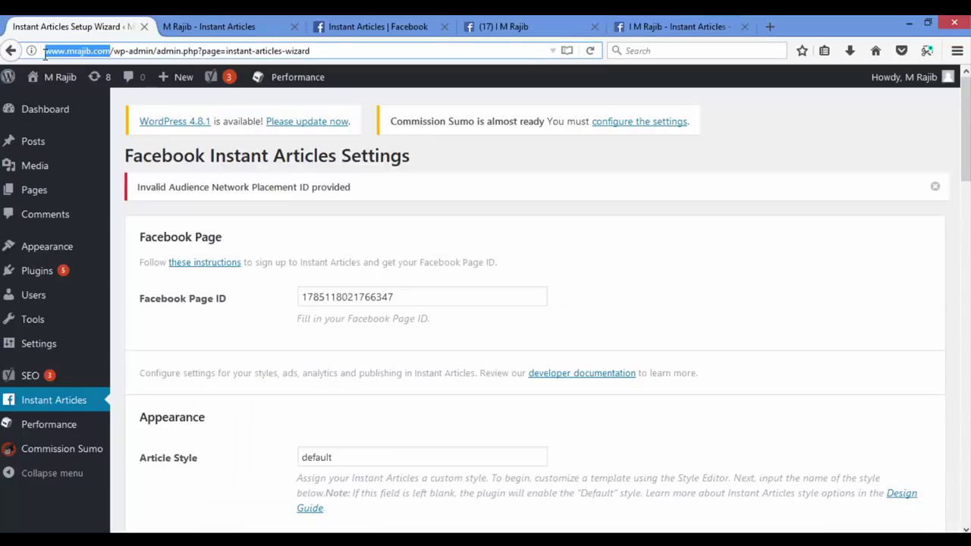
left_click(633, 28)
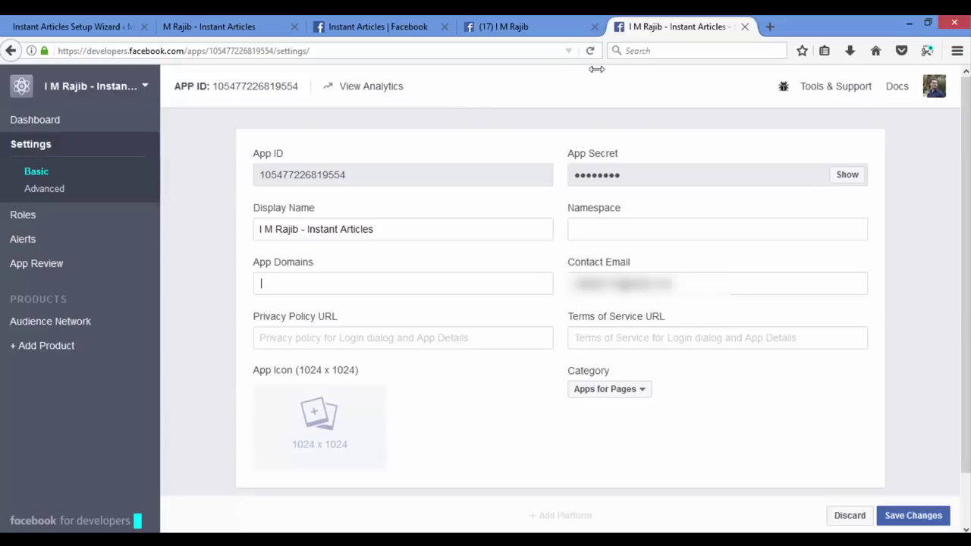
key("ctrl+v")
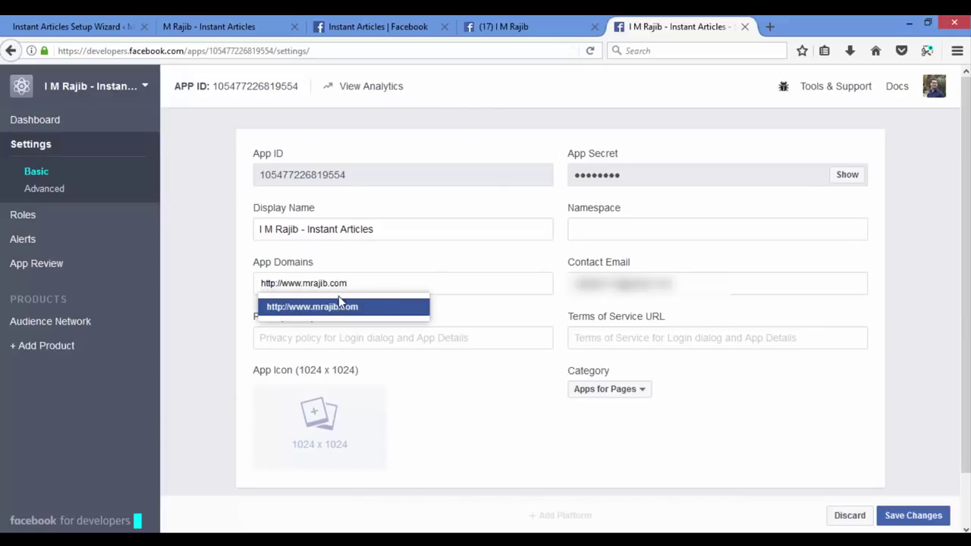
left_click(338, 307)
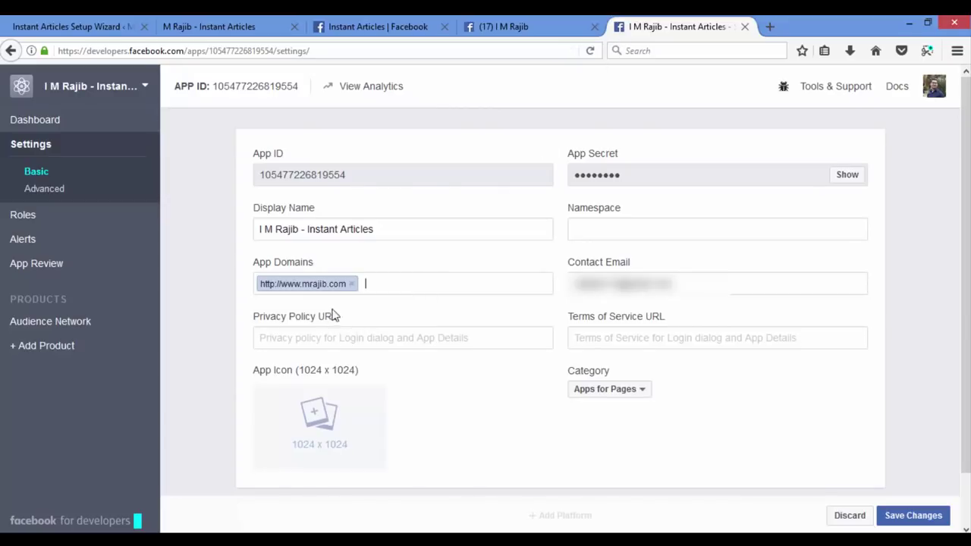
- Copy the app domain and set the app's namespace to imrajib
left_click_drag(277, 284, 353, 287)
key("ctrl+c")
left_click(618, 229)
type("imrajib")
scroll(967, 417, "down", 1)
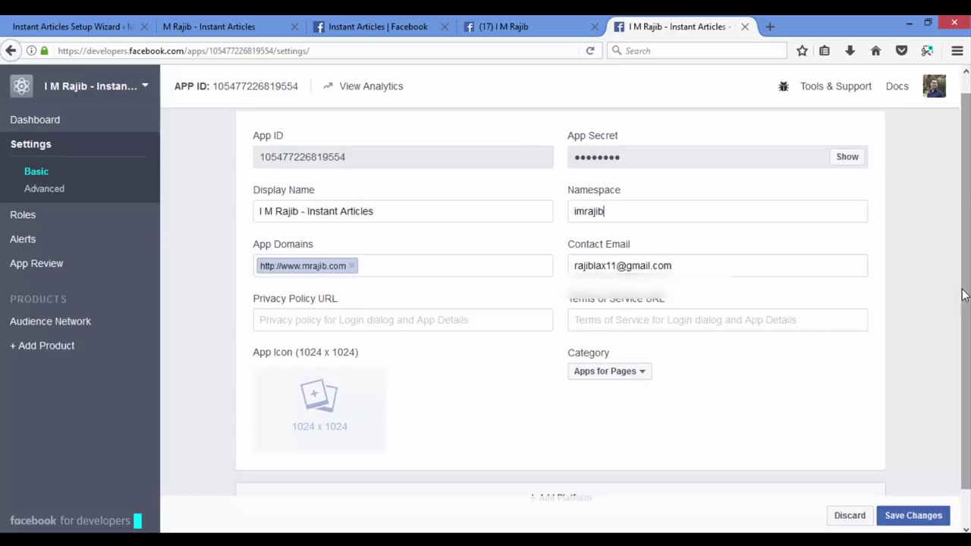
scroll(965, 296, "down", 1)
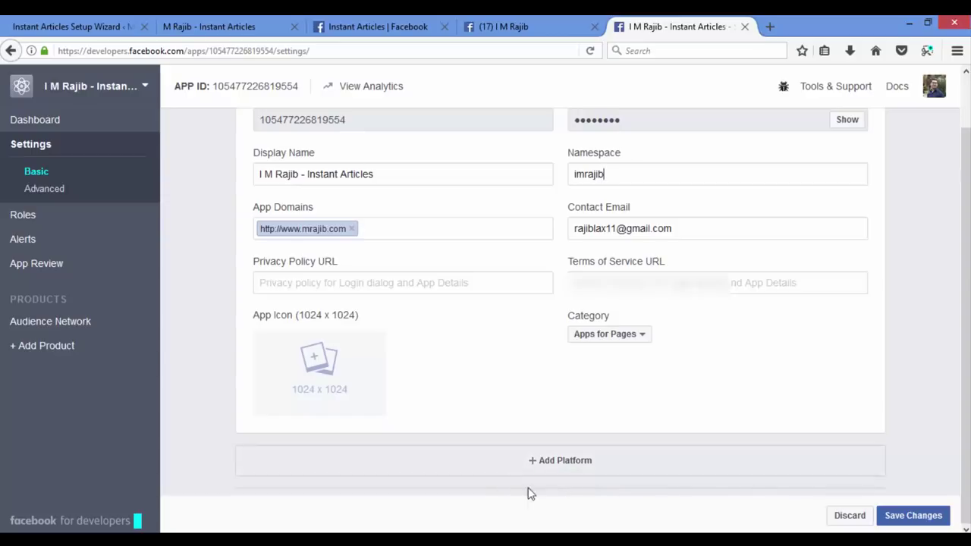
left_click(547, 467)
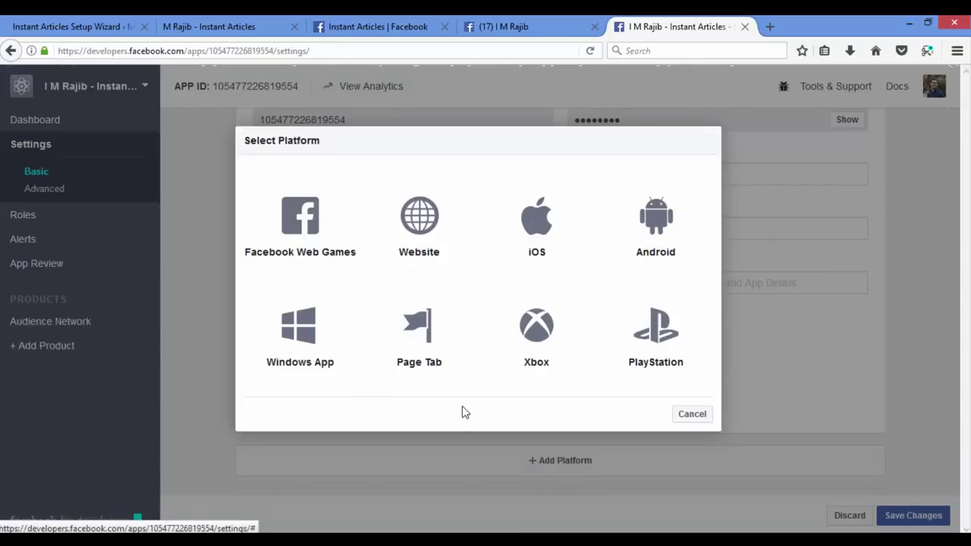
left_click(427, 227)
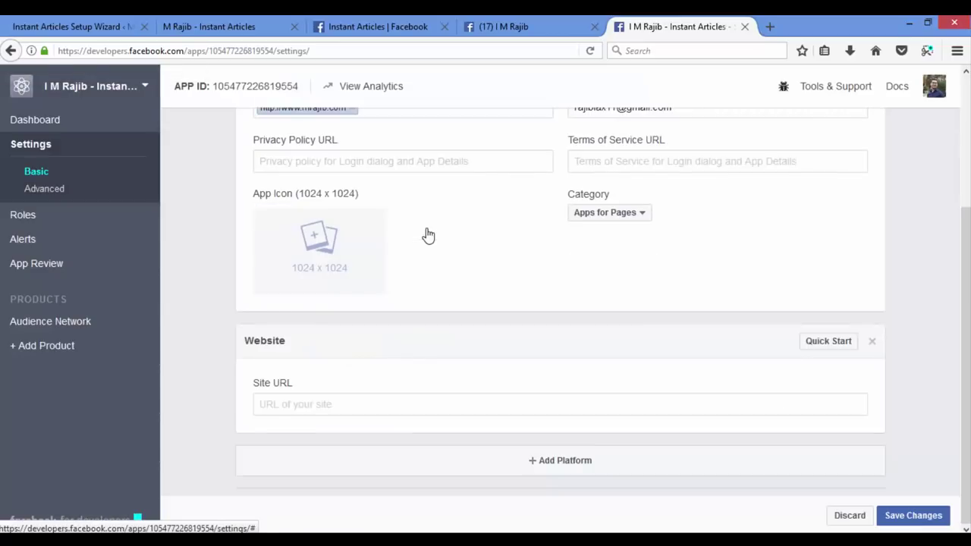
left_click(364, 403)
right_click(362, 404)
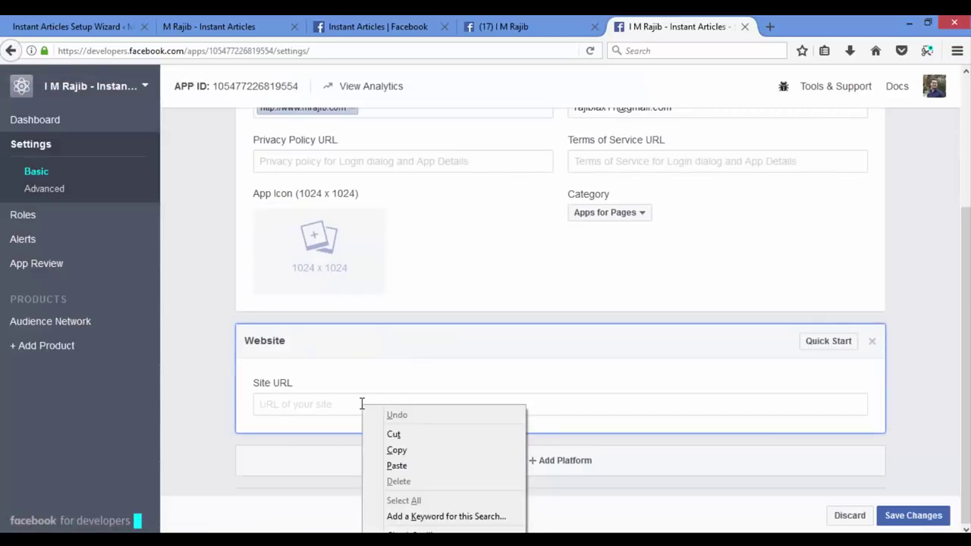
left_click(397, 466)
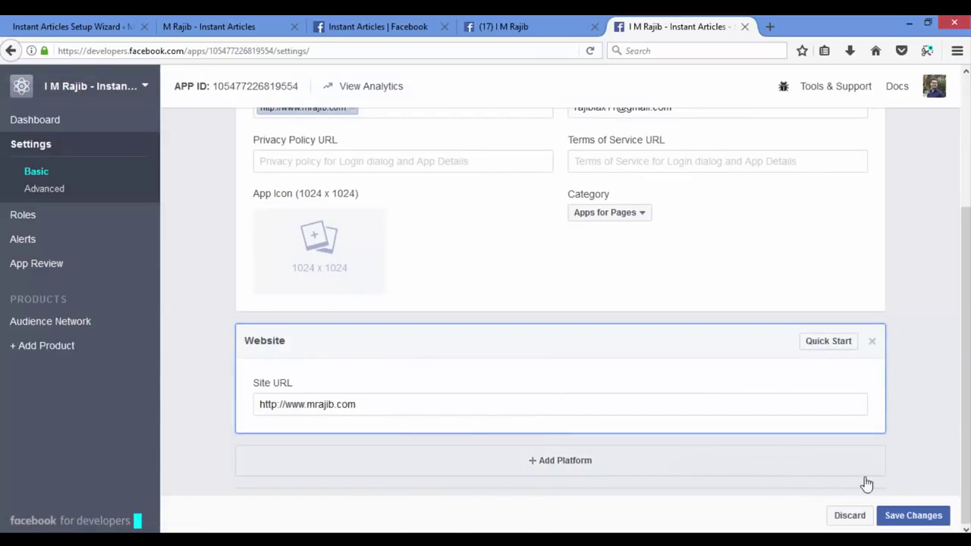
left_click(906, 521)
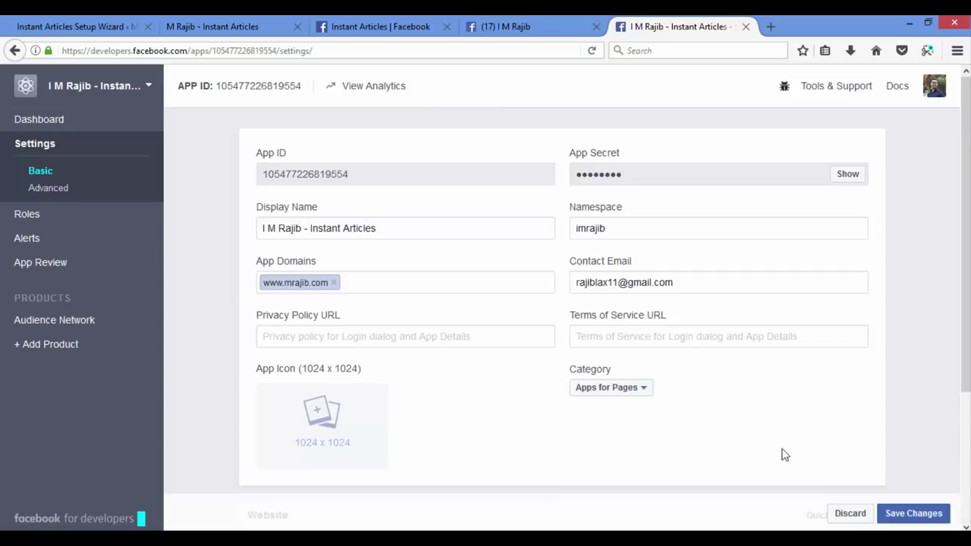
- Assign the existing payout account to the app's Audience Network payout information and save the changes
left_click(82, 322)
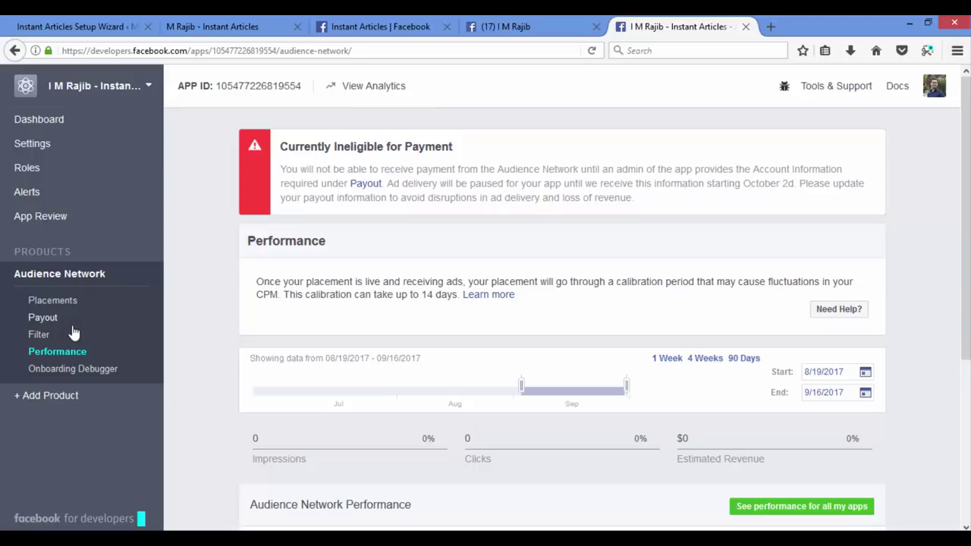
left_click(45, 322)
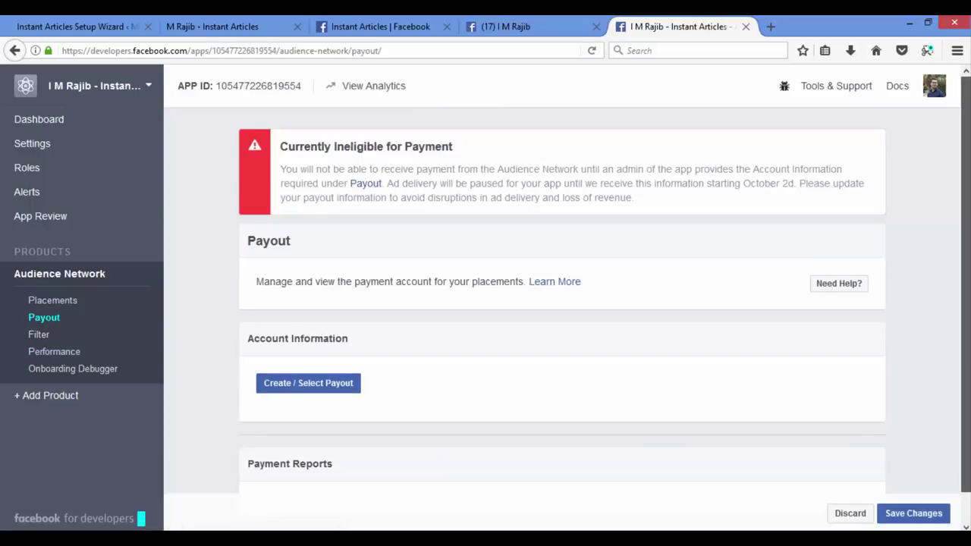
scroll(869, 282, "down", 1)
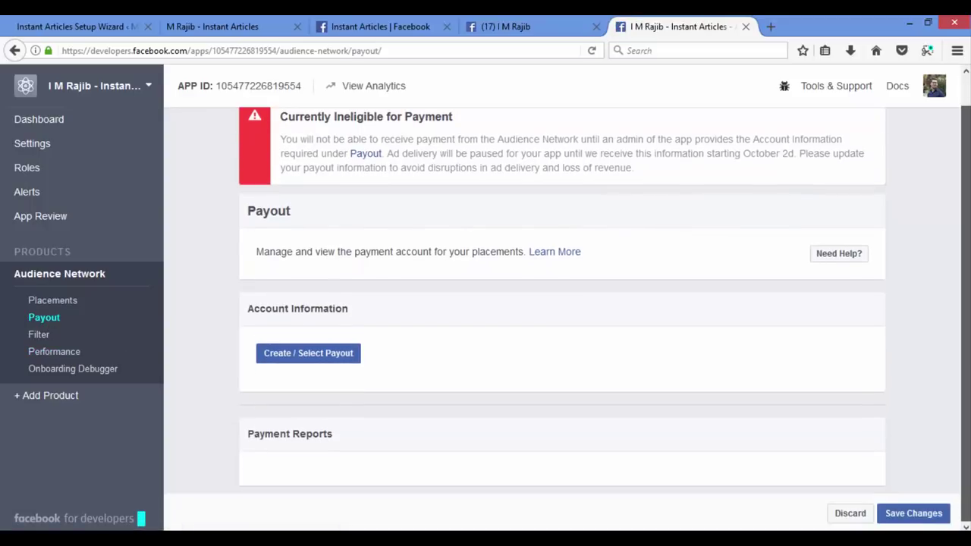
left_click(319, 366)
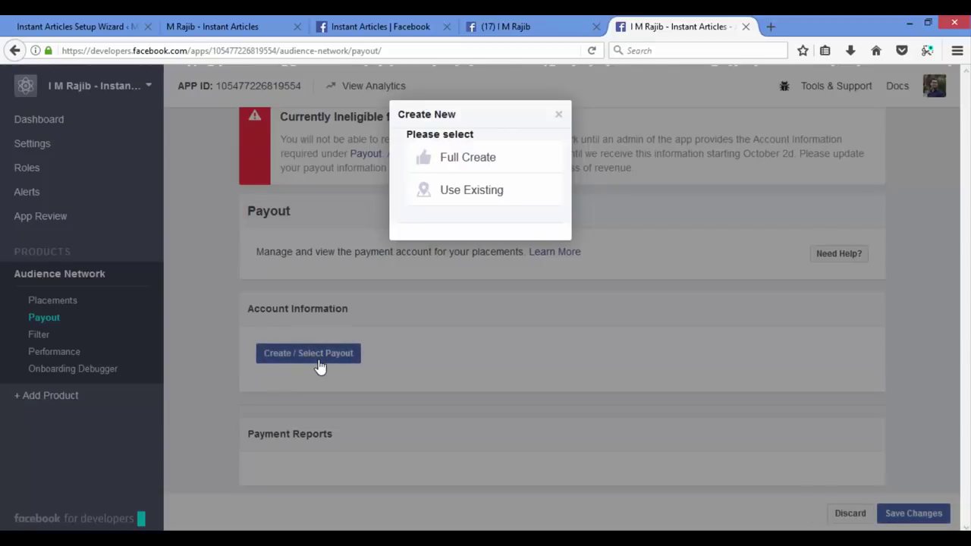
left_click(469, 190)
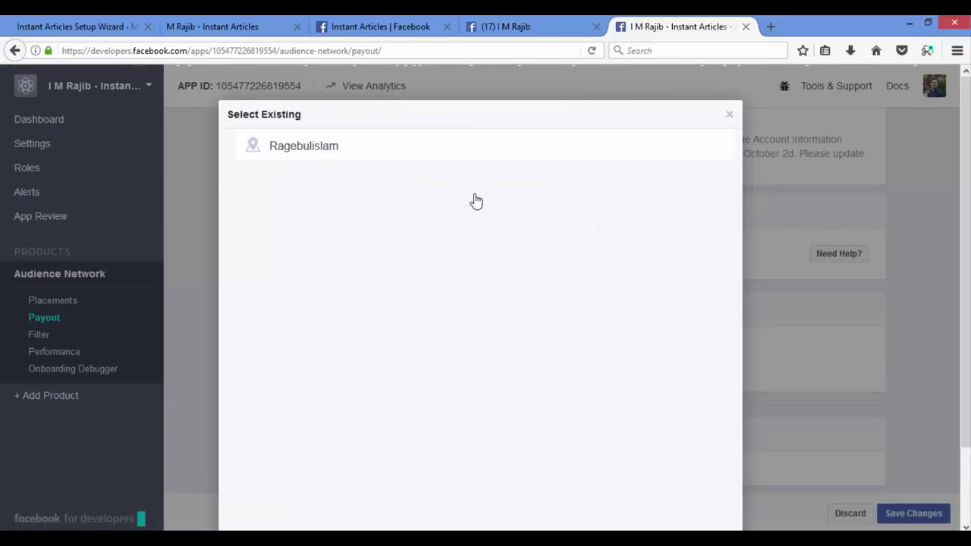
left_click(476, 146)
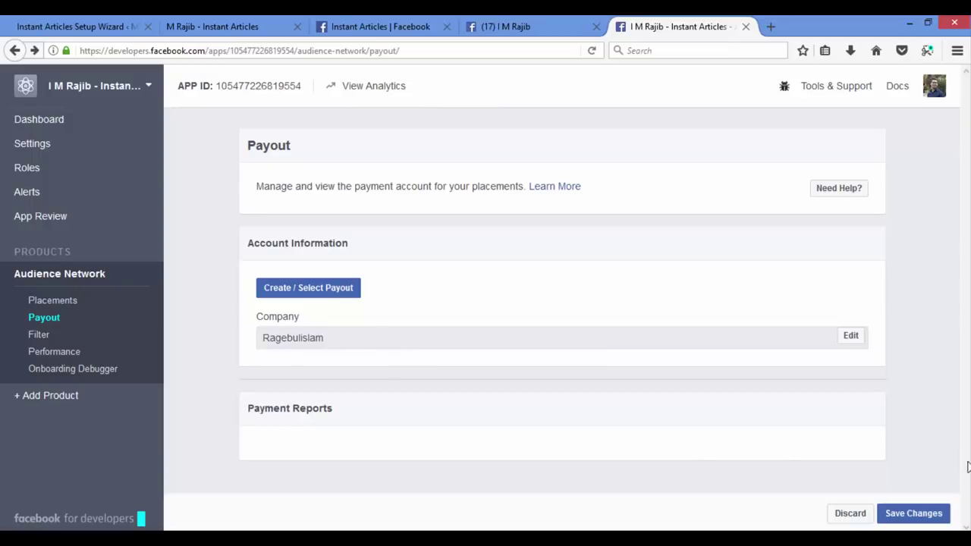
left_click(918, 515)
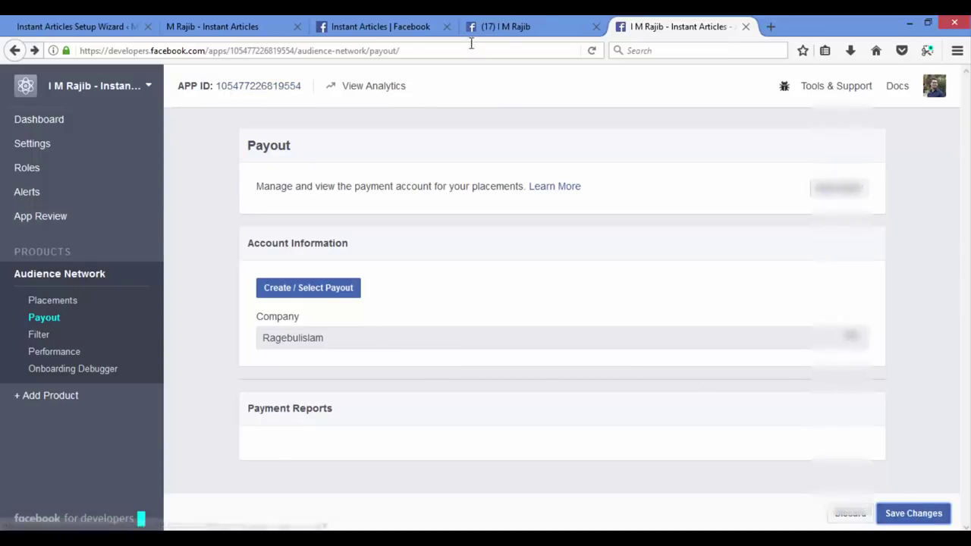
- Return to the page's Instant Articles configuration and review the Submit For Review requirements in Step 2
left_click(547, 29)
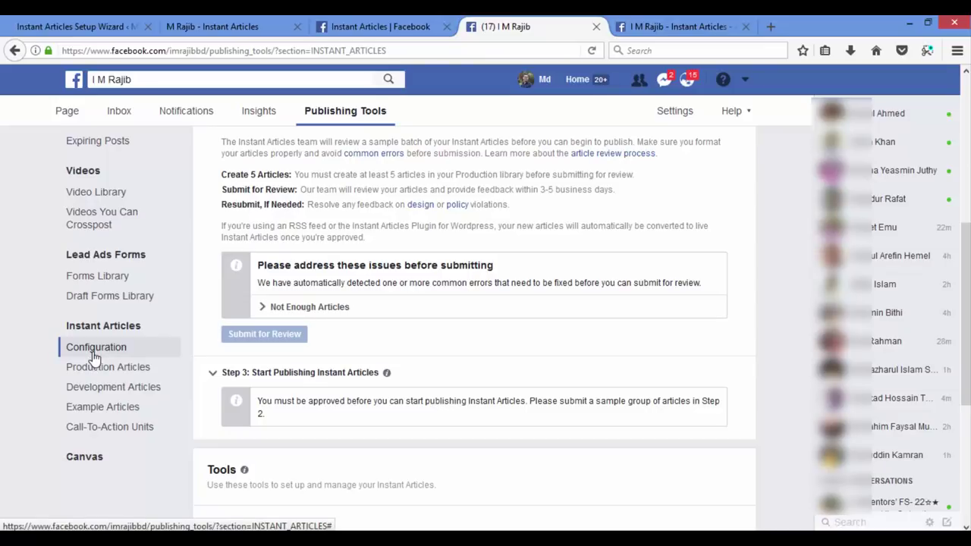
scroll(966, 263, "up", 2)
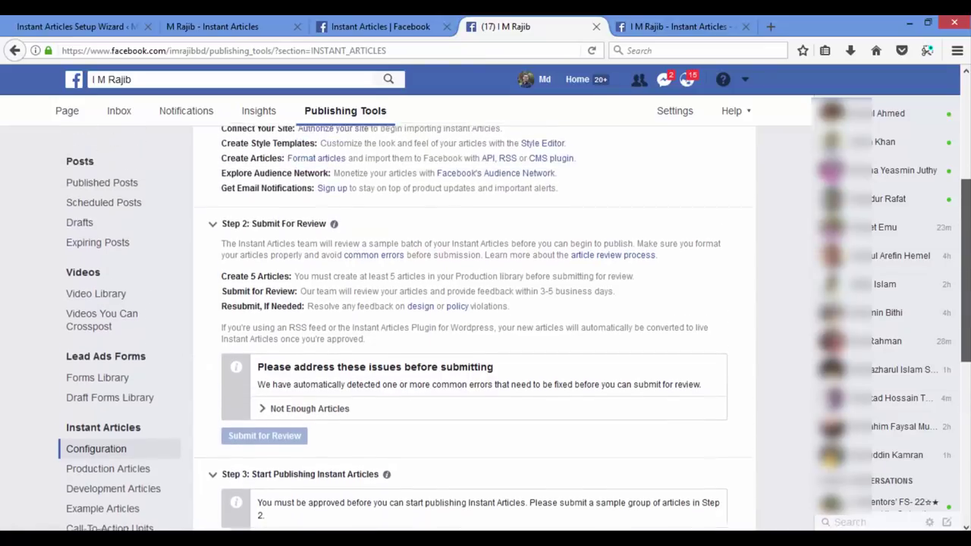
scroll(966, 263, "up", 2)
scroll(966, 264, "down", 2)
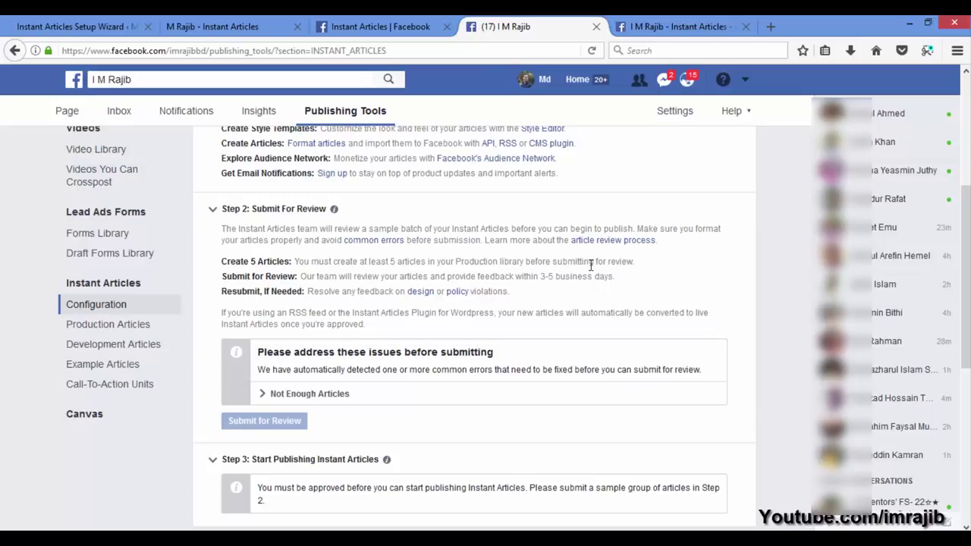
scroll(966, 273, "down", 1)
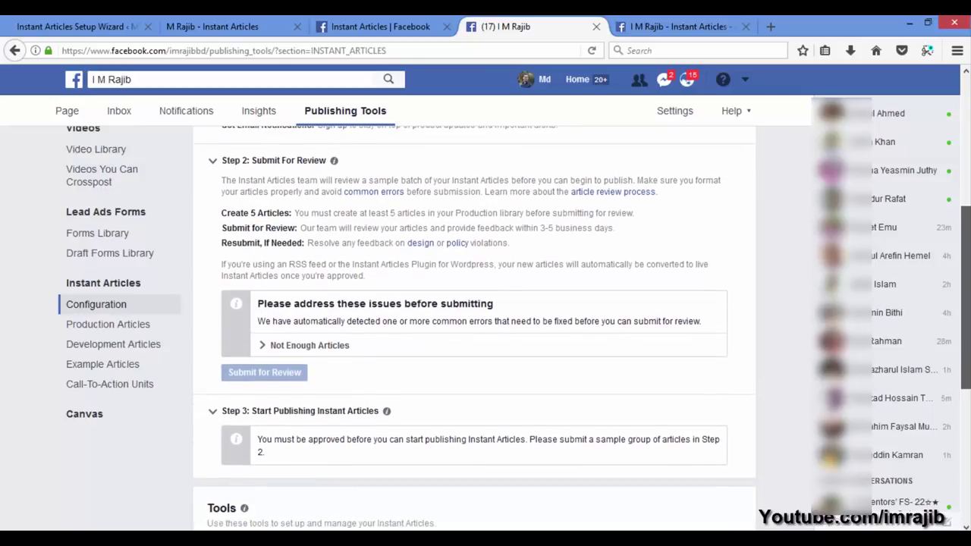
scroll(696, 262, "up", 1)
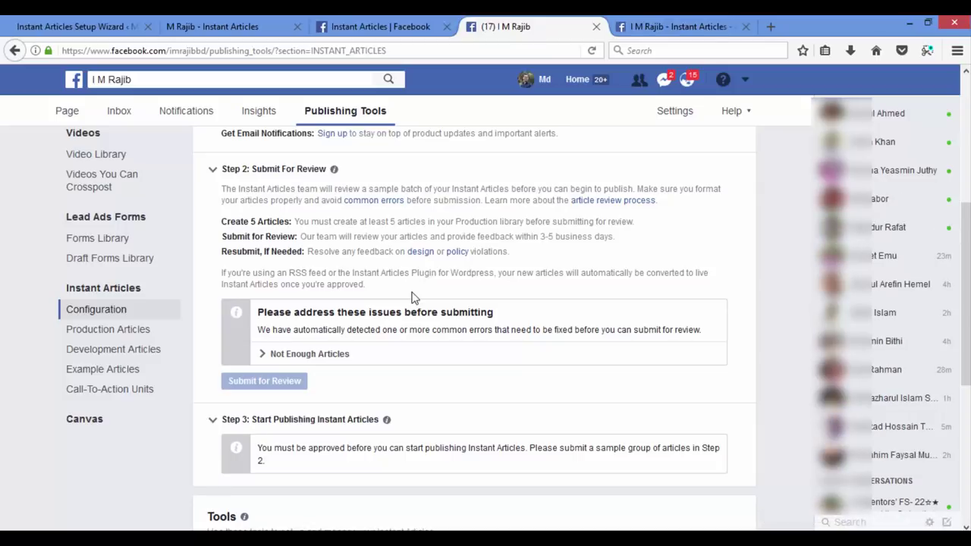
- Switch to the WordPress admin of mrajib.com and open the list of all posts
left_click(187, 27)
left_click(85, 27)
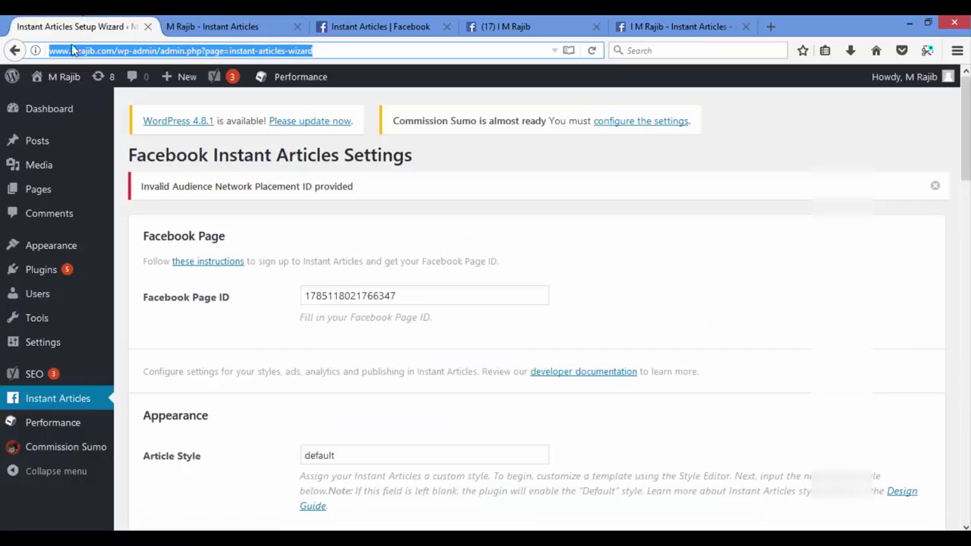
mouse_move(34, 141)
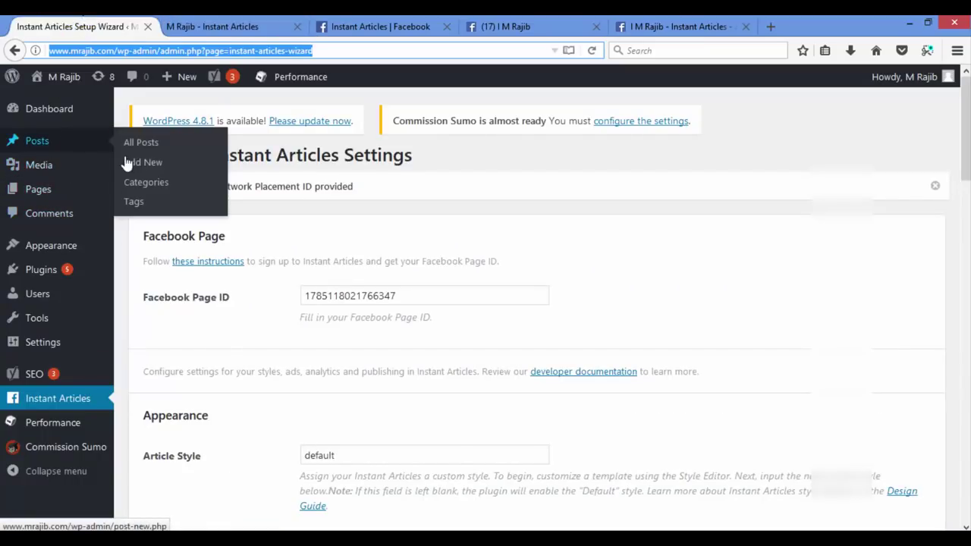
left_click(141, 144)
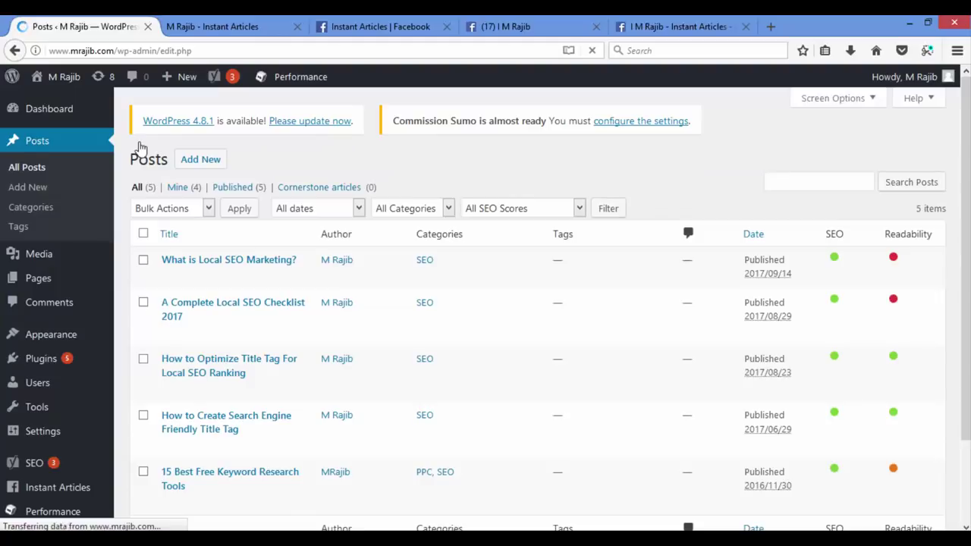
- Open each of the five published posts for editing in its own browser tab, from "What is Local SEO Marketing?" to "15 Best Free Keyword Research Tools"
mouse_move(171, 279)
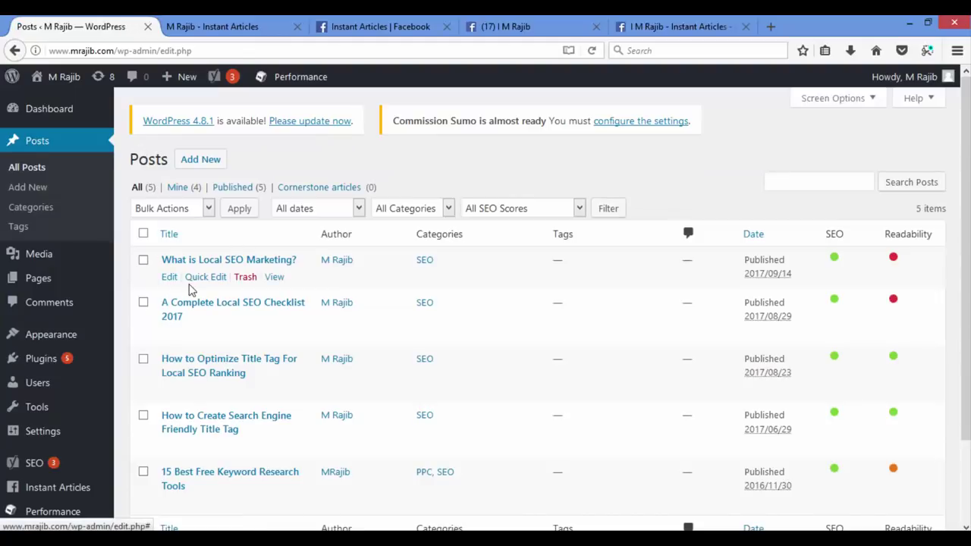
right_click(169, 281)
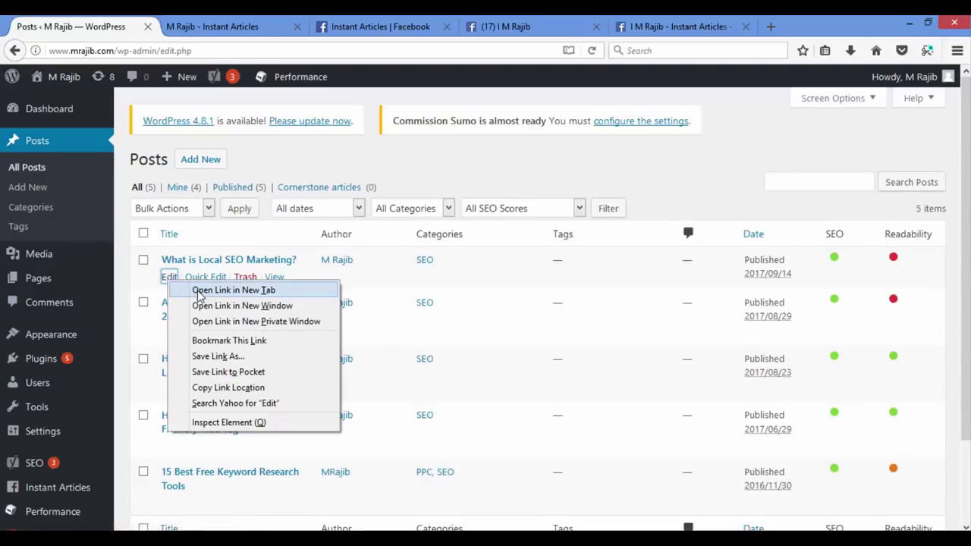
left_click(199, 295)
right_click(170, 334)
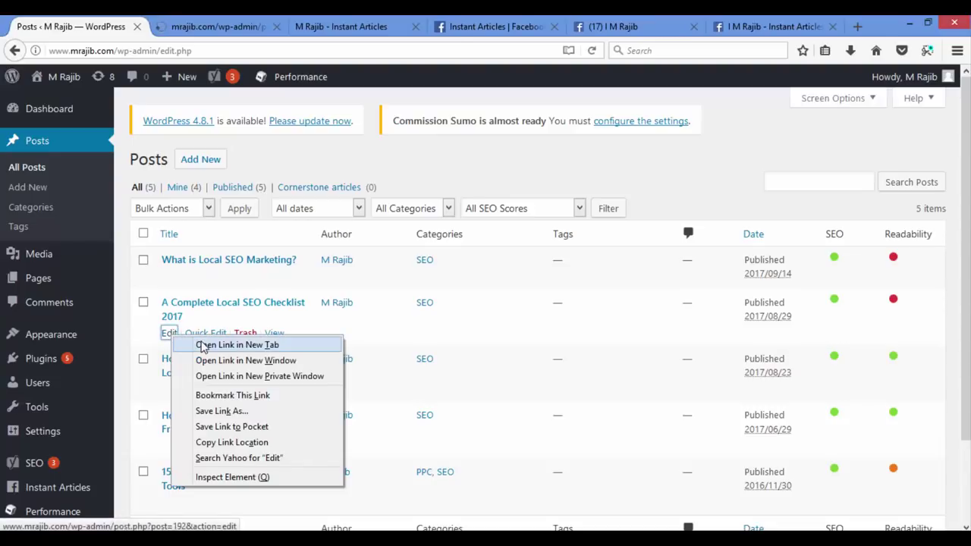
left_click(200, 347)
right_click(170, 389)
left_click(200, 403)
mouse_move(173, 429)
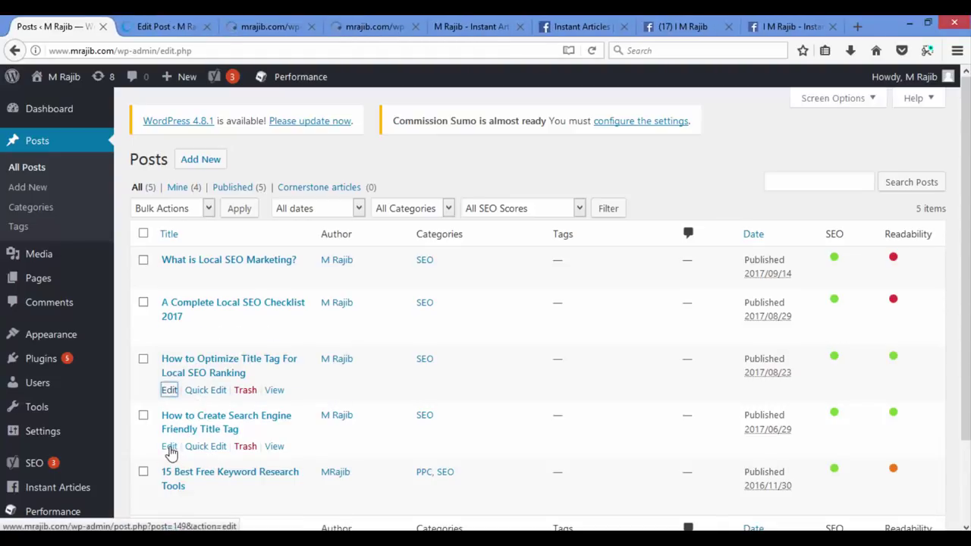
right_click(169, 447)
left_click(220, 303)
mouse_move(162, 487)
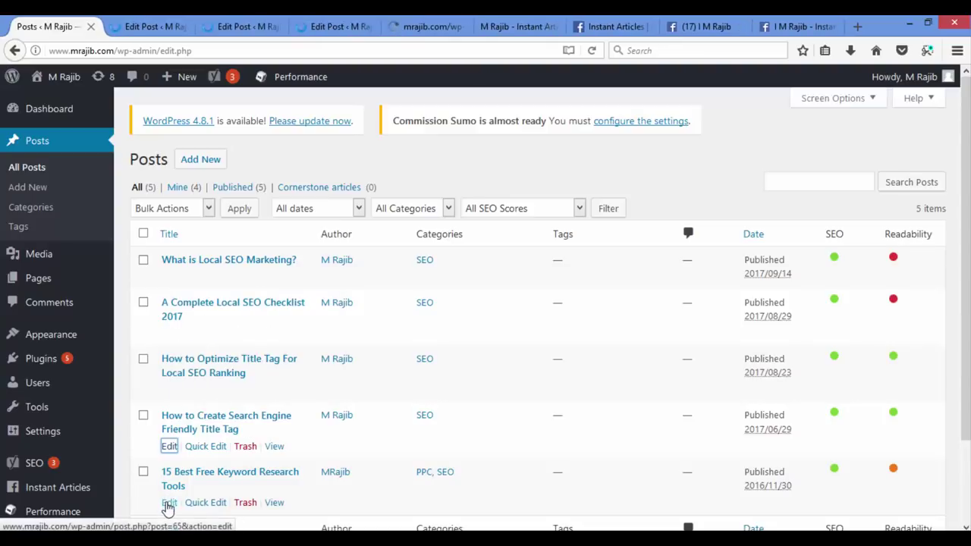
right_click(169, 503)
left_click(209, 360)
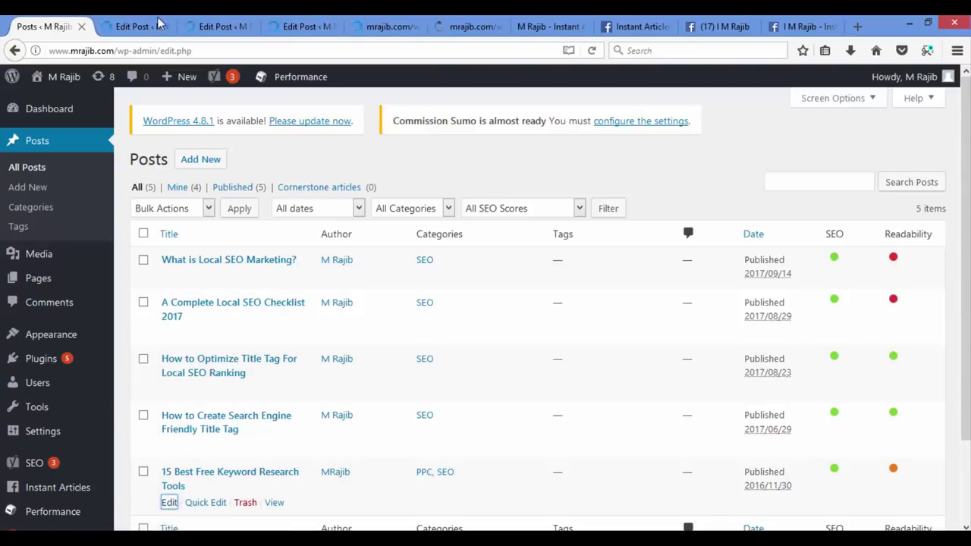
- Update each of the five opened posts without changing their content
left_click(137, 28)
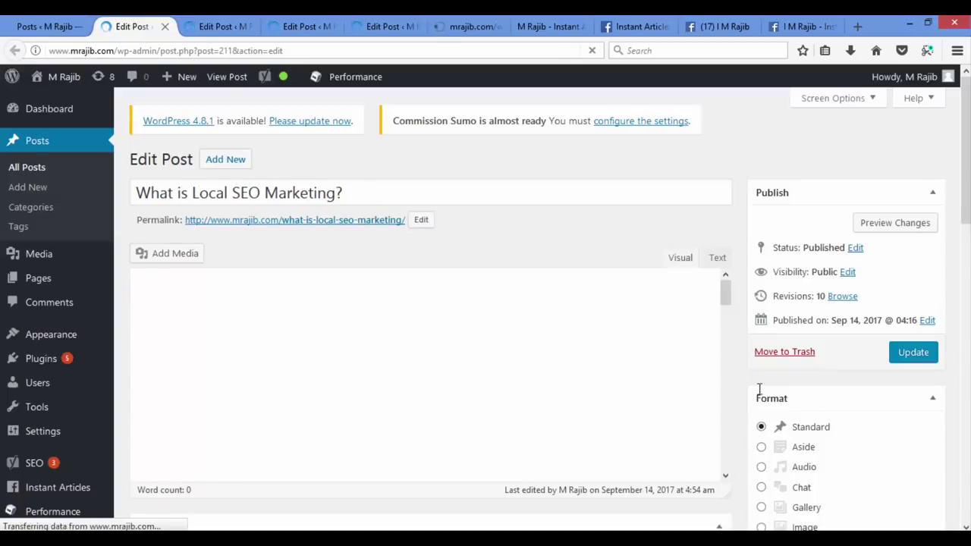
left_click(913, 399)
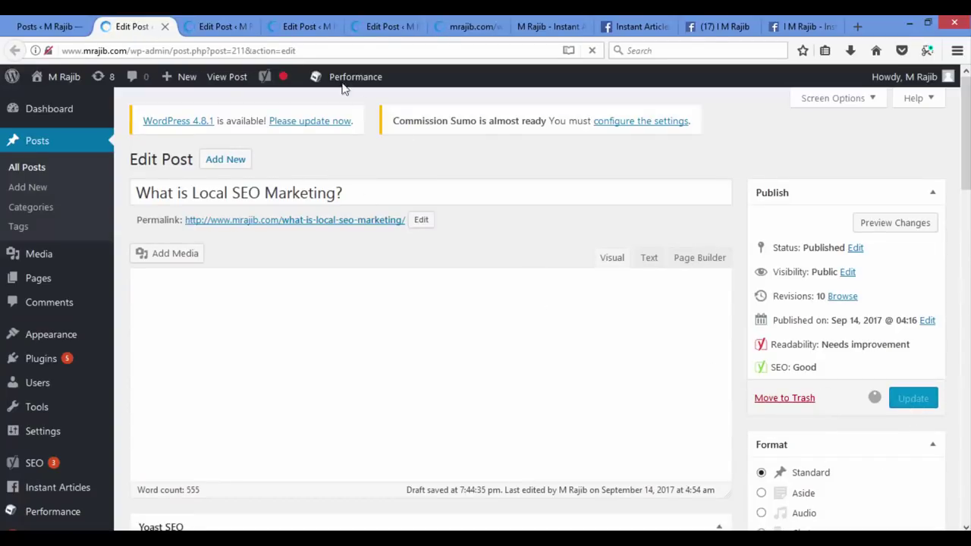
left_click(219, 24)
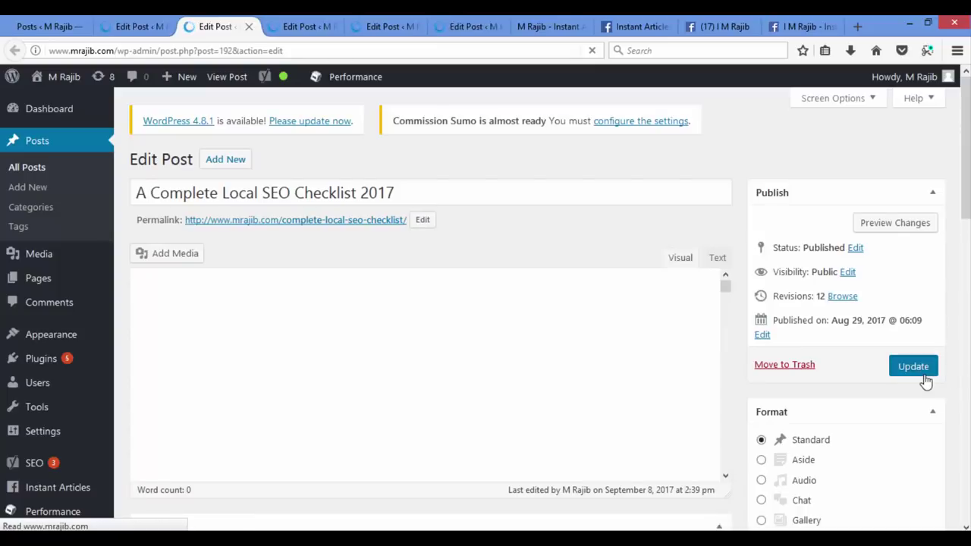
key("ctrl+Tab")
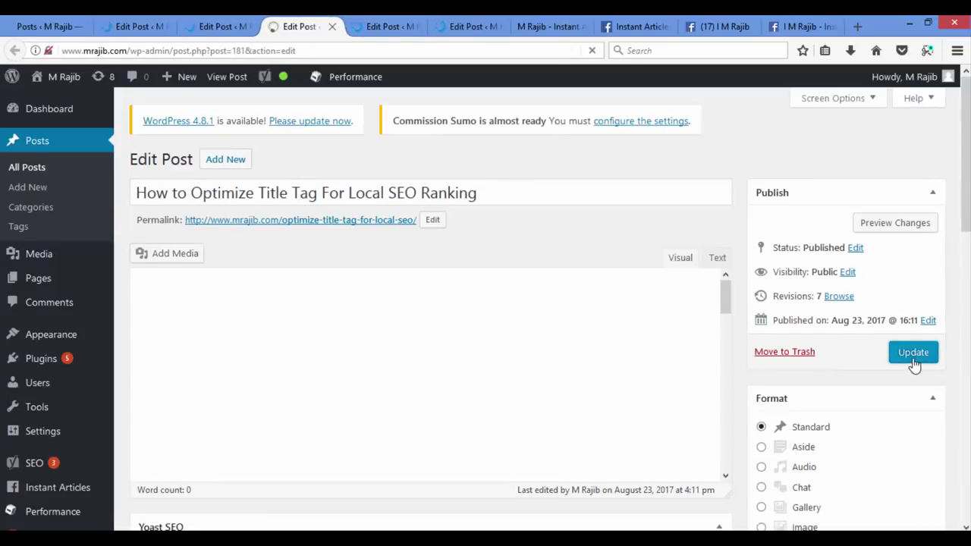
left_click(911, 356)
key("ctrl+Tab")
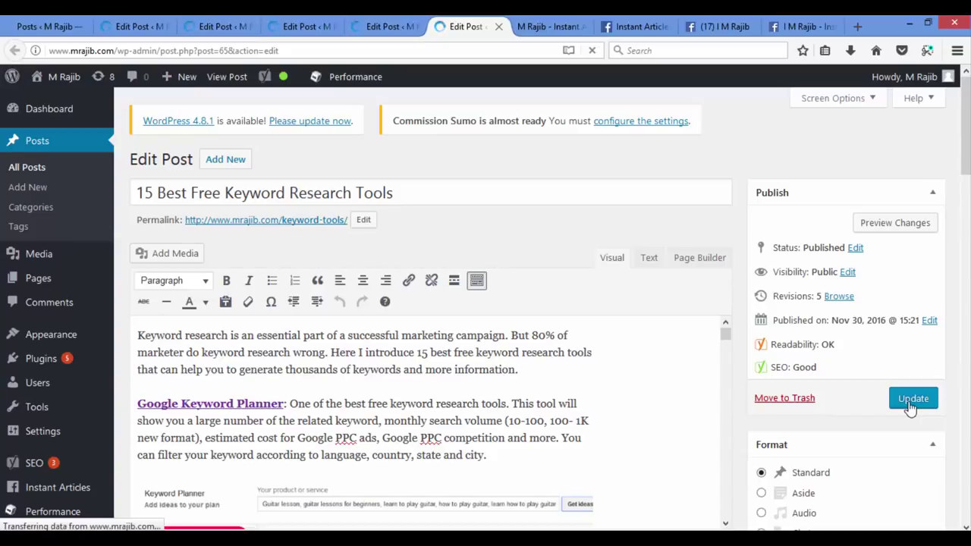
- Return to the I M Rajib Facebook page, reload its publishing tools and check the Production Articles list for the updated posts
left_click(734, 27)
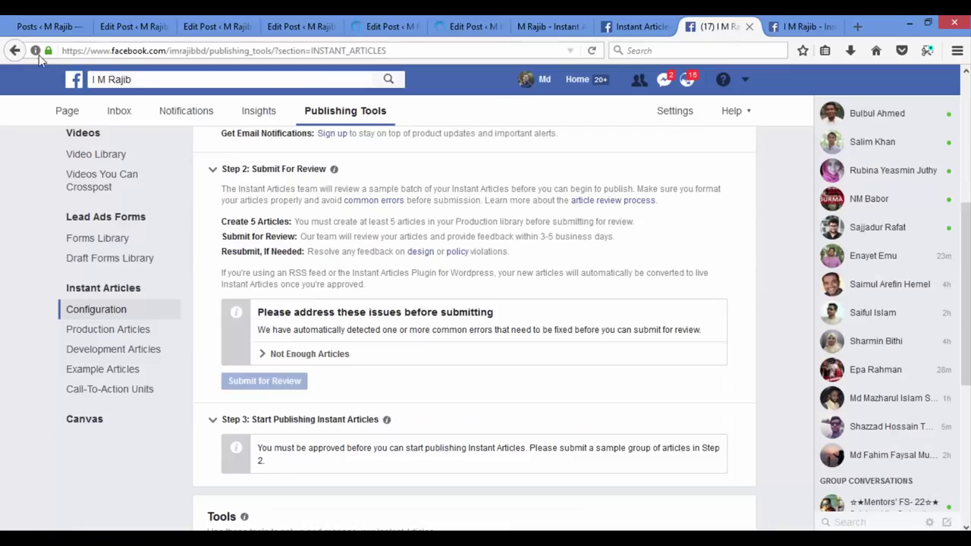
left_click(592, 55)
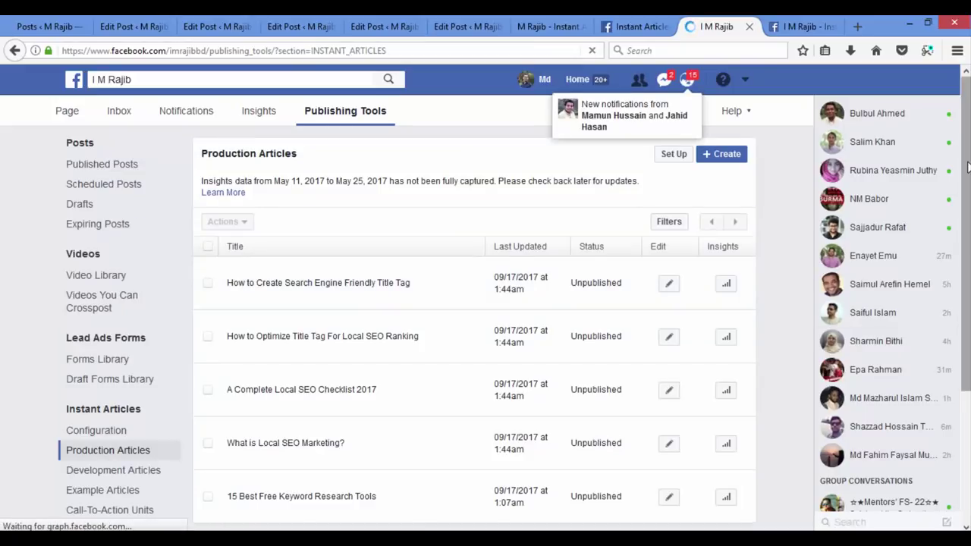
scroll(967, 166, "down", 1)
scroll(967, 167, "down", 2)
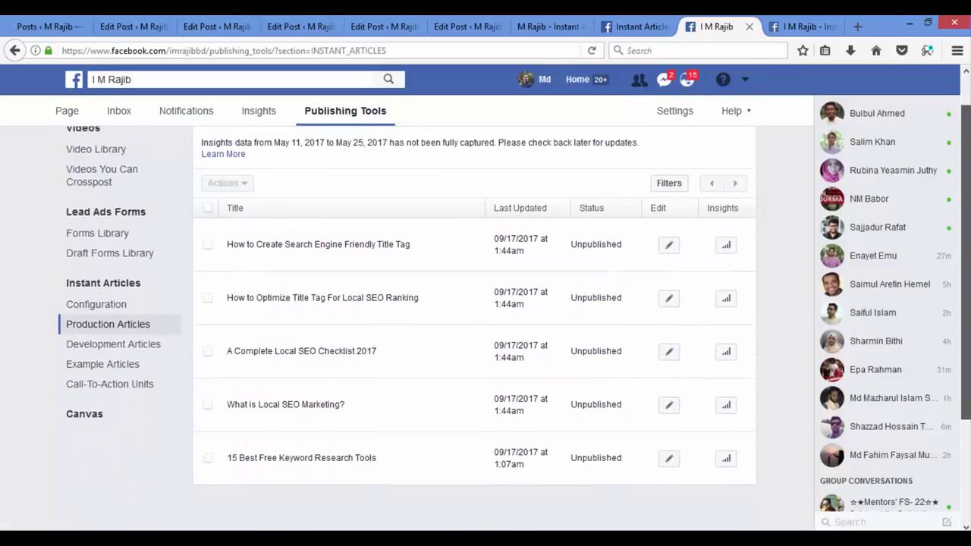
- Open the Instant Articles configuration and review the Step 2: Submit For Review section, including the feedback time
left_click(104, 363)
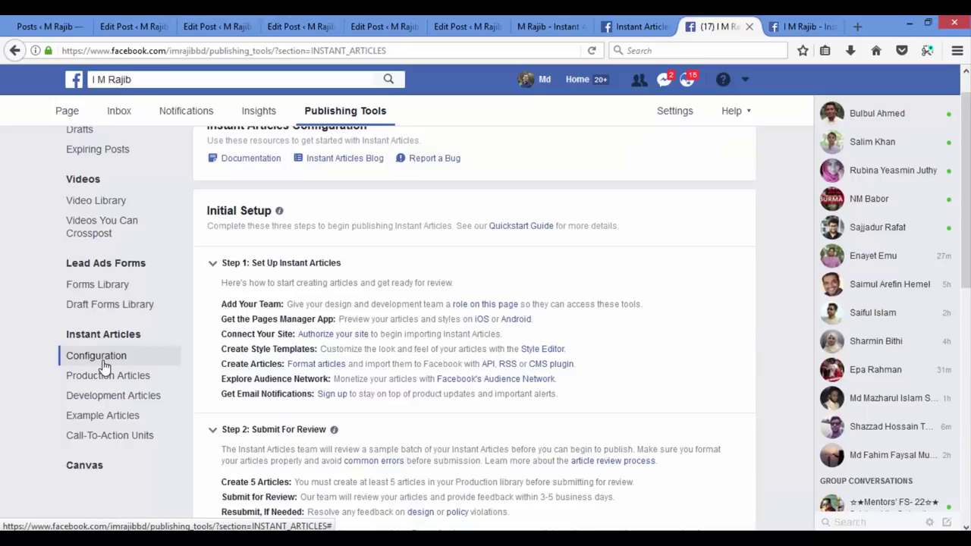
scroll(485, 341, "down", 3)
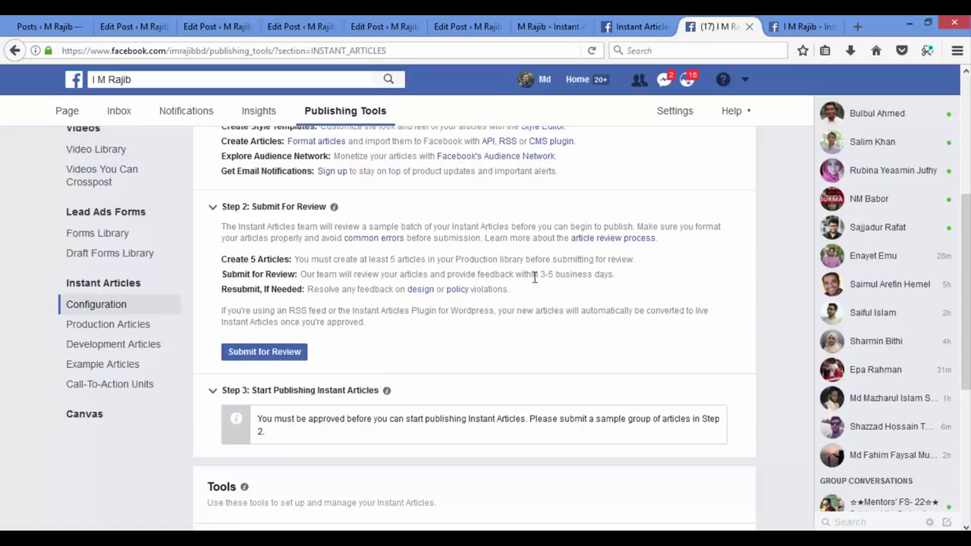
left_click_drag(541, 276, 616, 274)
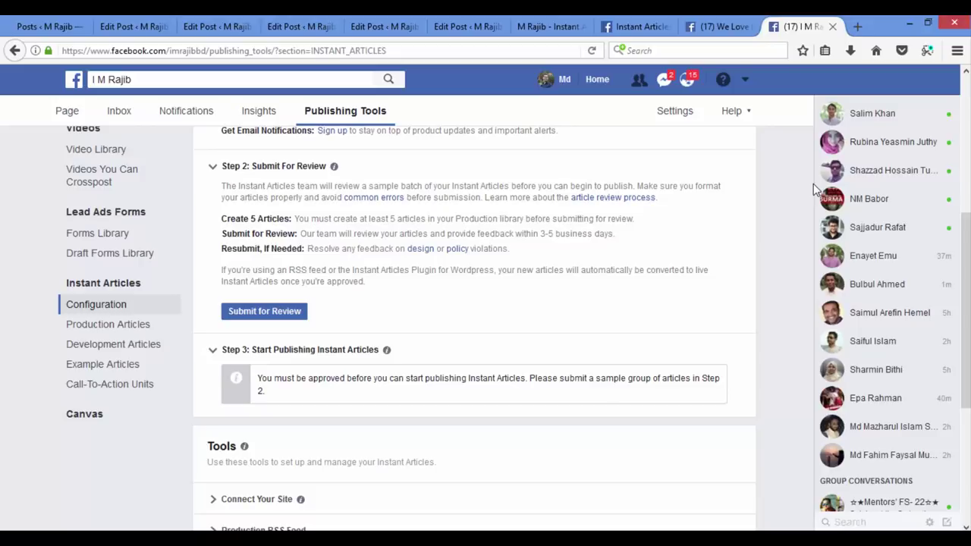
- On the We Love Bangla Movies page, examine the Step 2 review status in the configuration and the article statuses in Production Articles
left_click(714, 28)
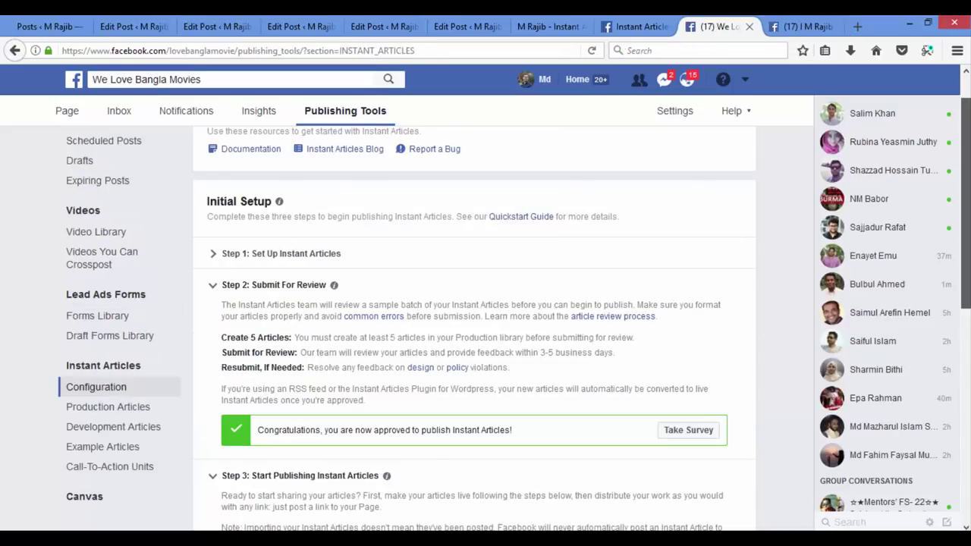
scroll(474, 326, "down", 2)
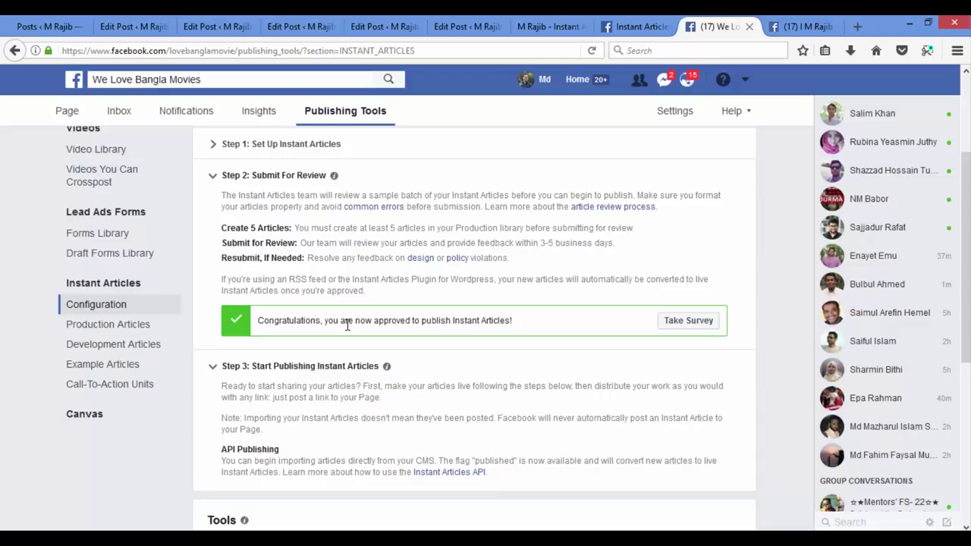
left_click(107, 292)
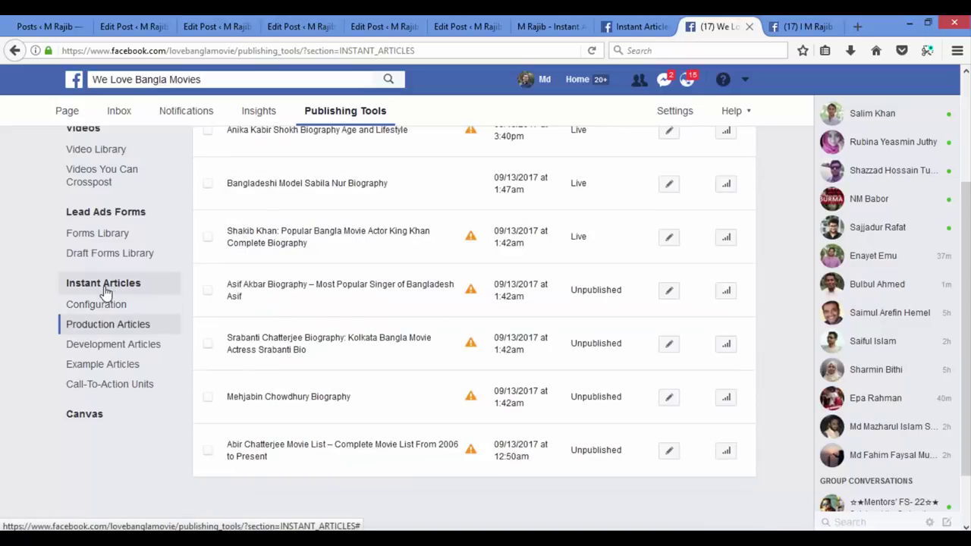
scroll(910, 288, "up", 3)
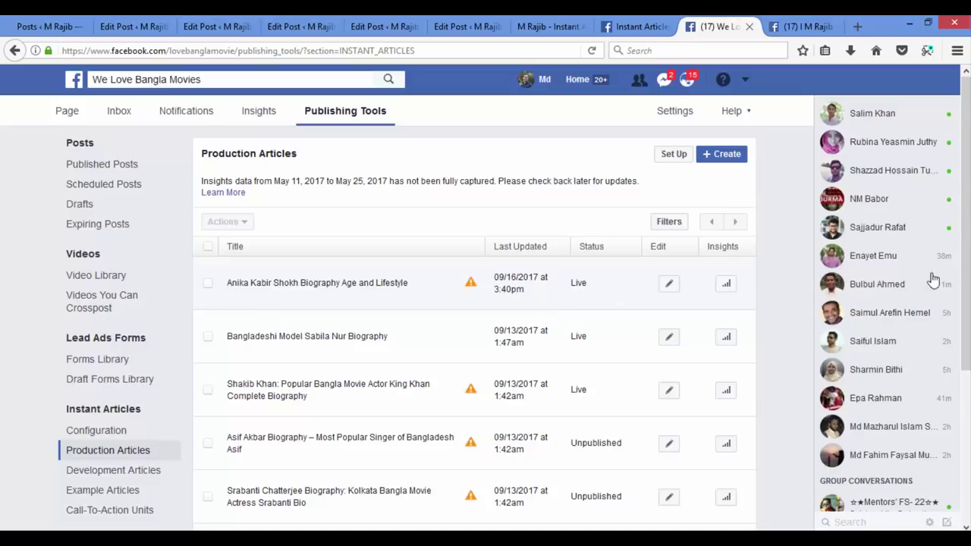
scroll(964, 266, "down", 2)
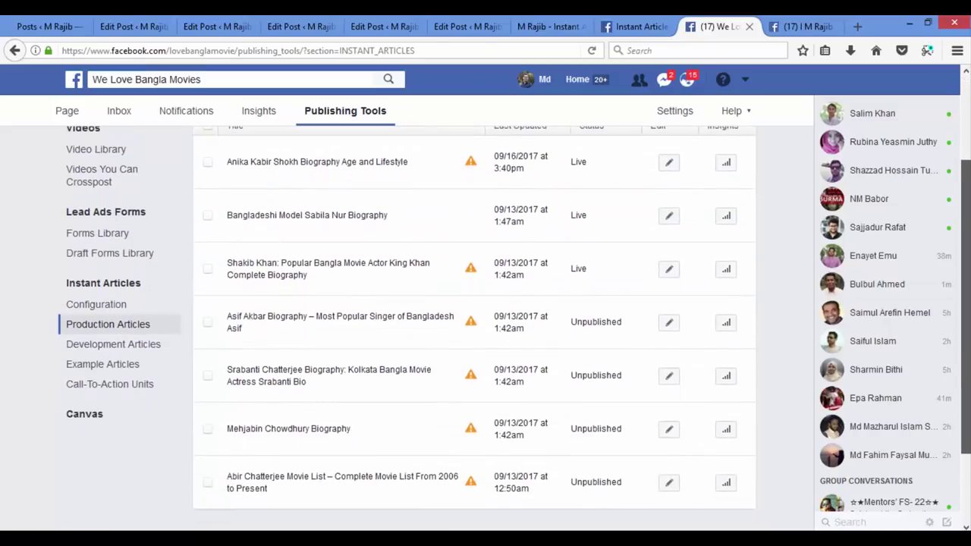
scroll(964, 228, "up", 3)
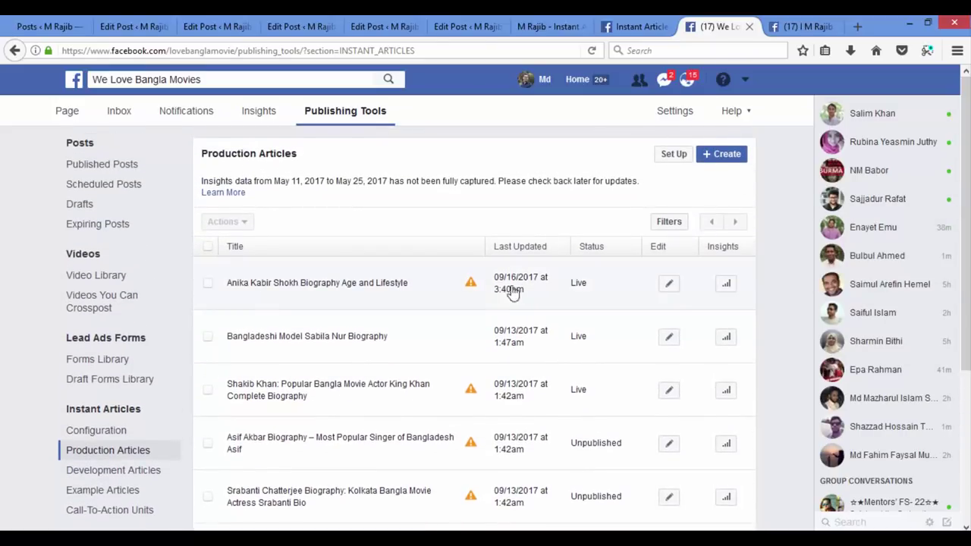
scroll(964, 310, "down", 2)
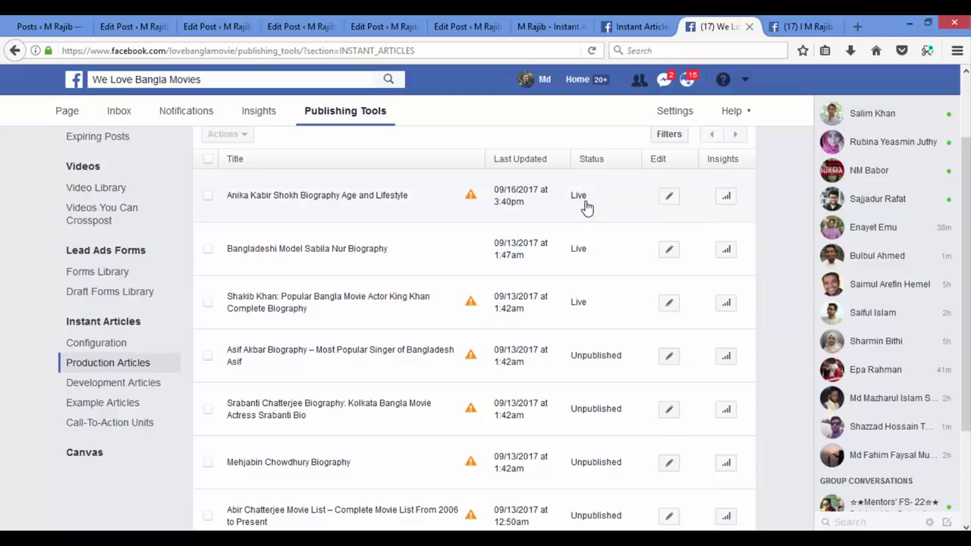
- Publish the unpublished production article "Asif Akbar Biography – Most Popular Singer of Bangladesh Asif"
left_click(207, 355)
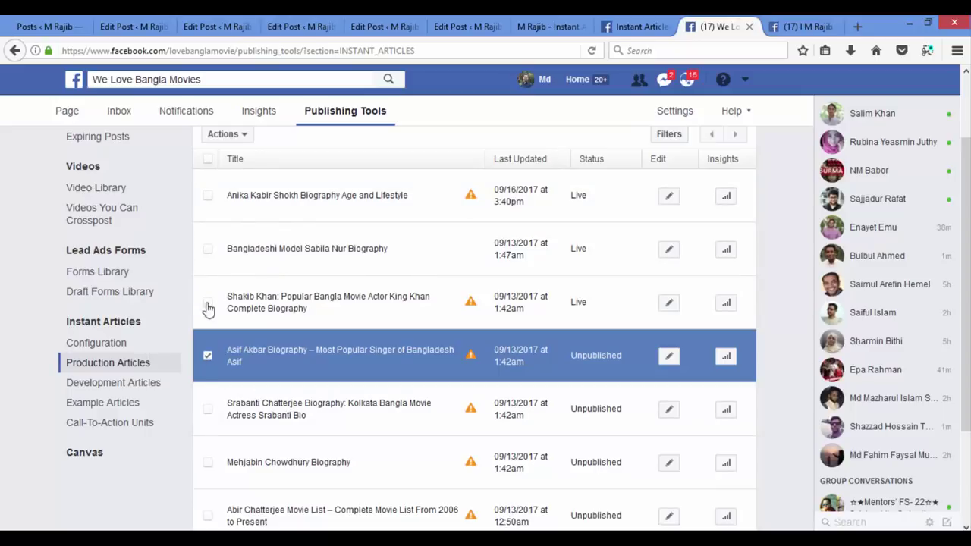
left_click(222, 134)
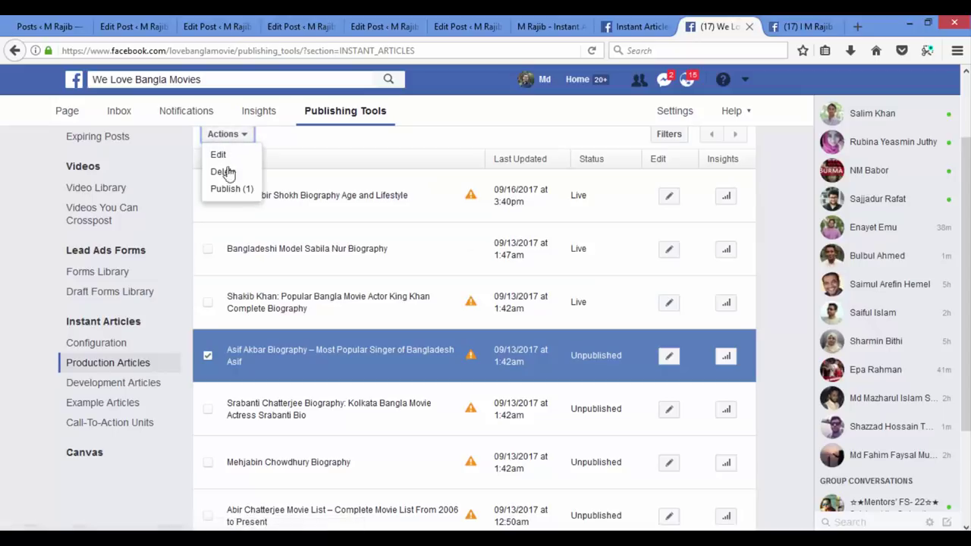
left_click(230, 190)
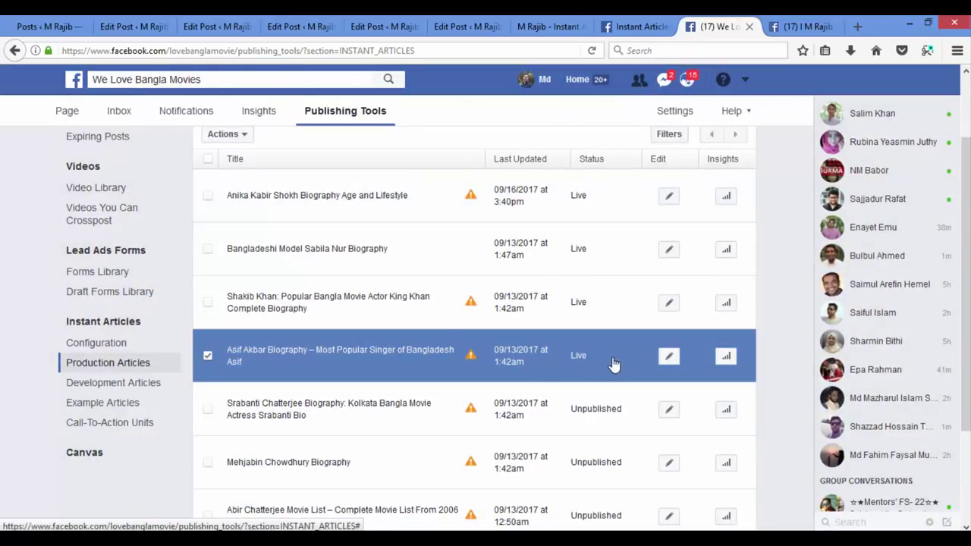
- Copy the Asif Akbar Biography link from celebritynewsbd.com and paste it into a new post on the We Love Bangla Movies page
scroll(968, 346, "down", 1)
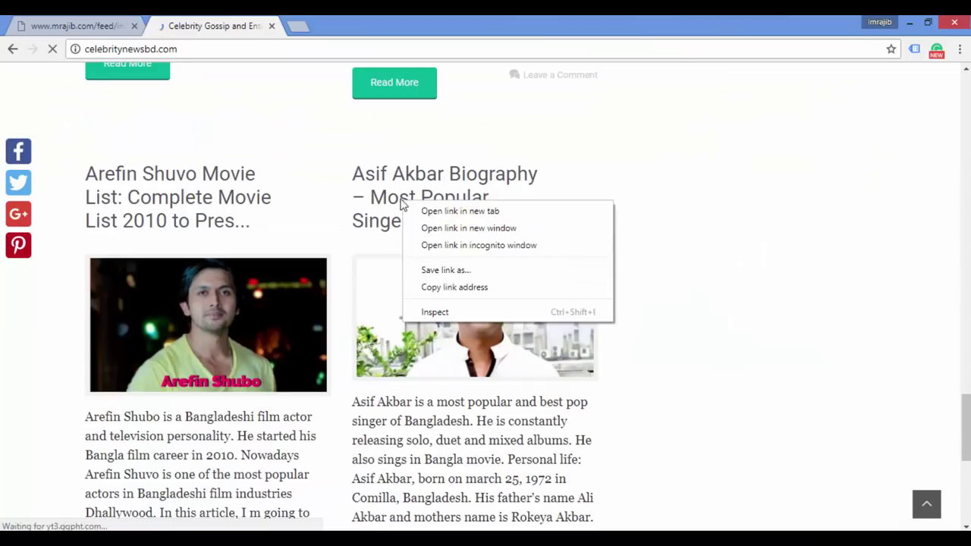
left_click(451, 286)
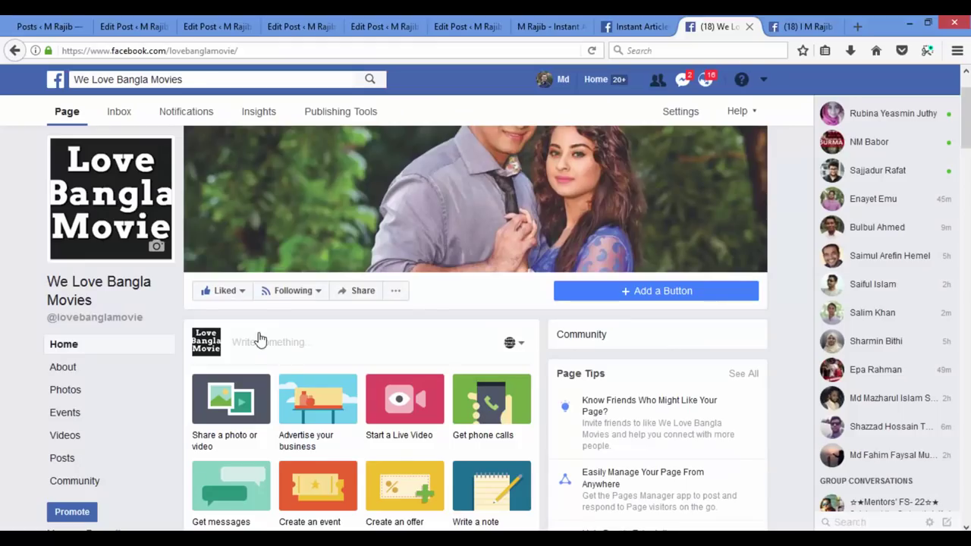
left_click(258, 340)
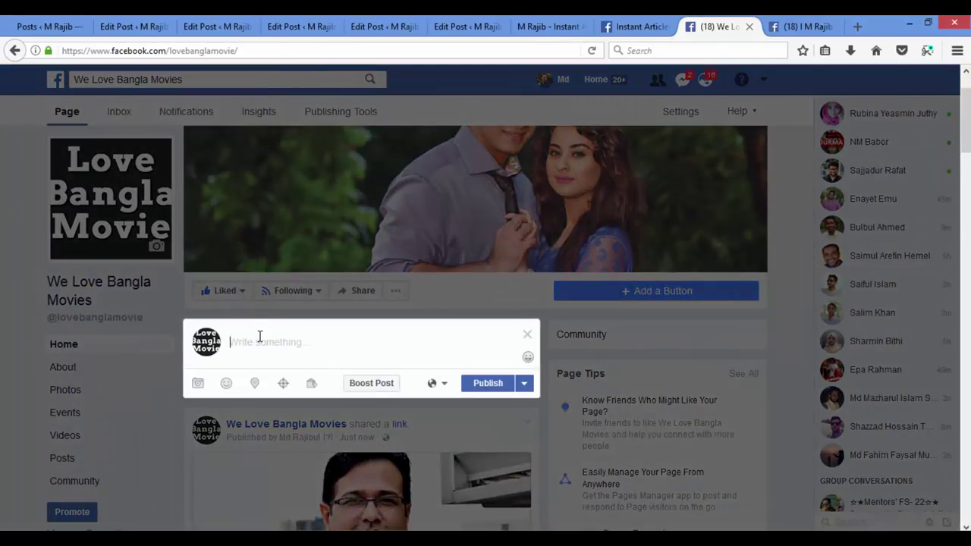
right_click(259, 337)
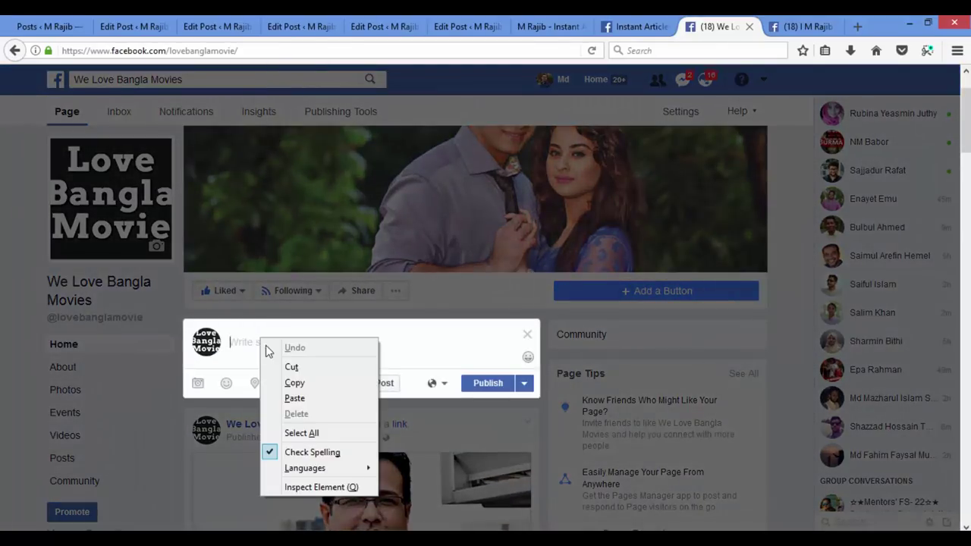
left_click(291, 397)
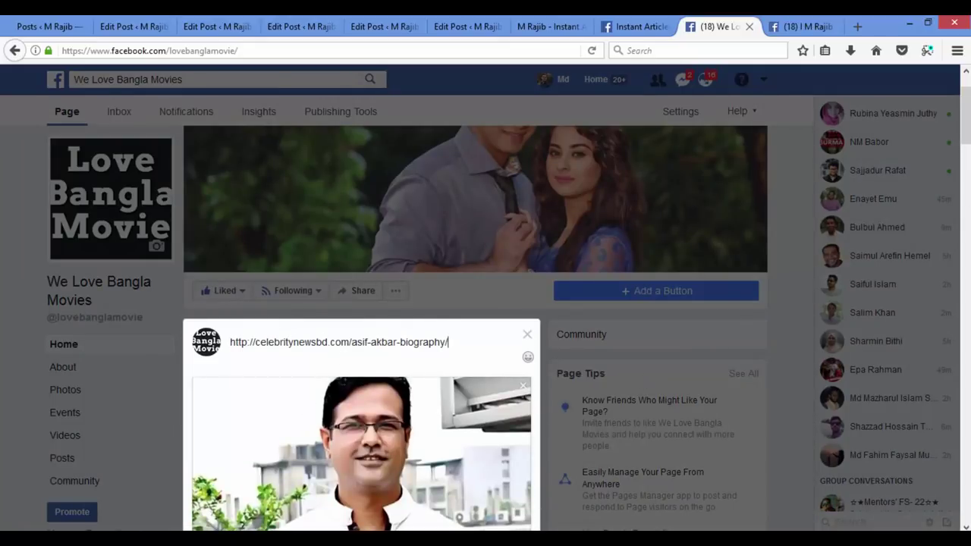
scroll(486, 303, "down", 3)
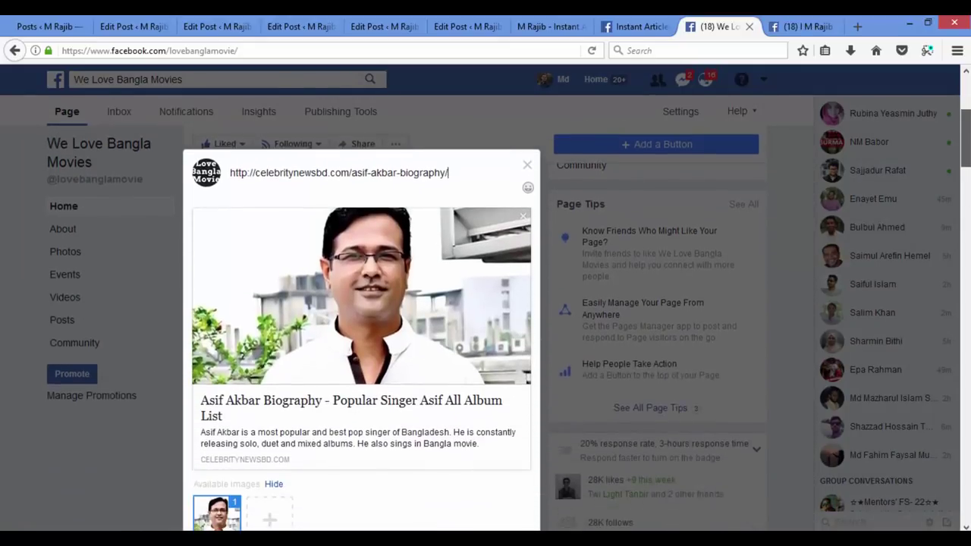
scroll(694, 502, "down", 1)
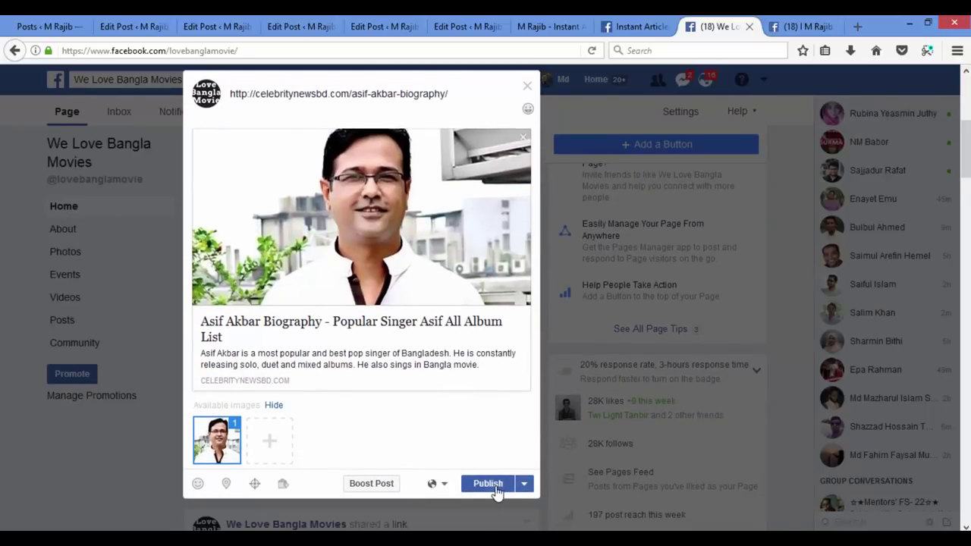